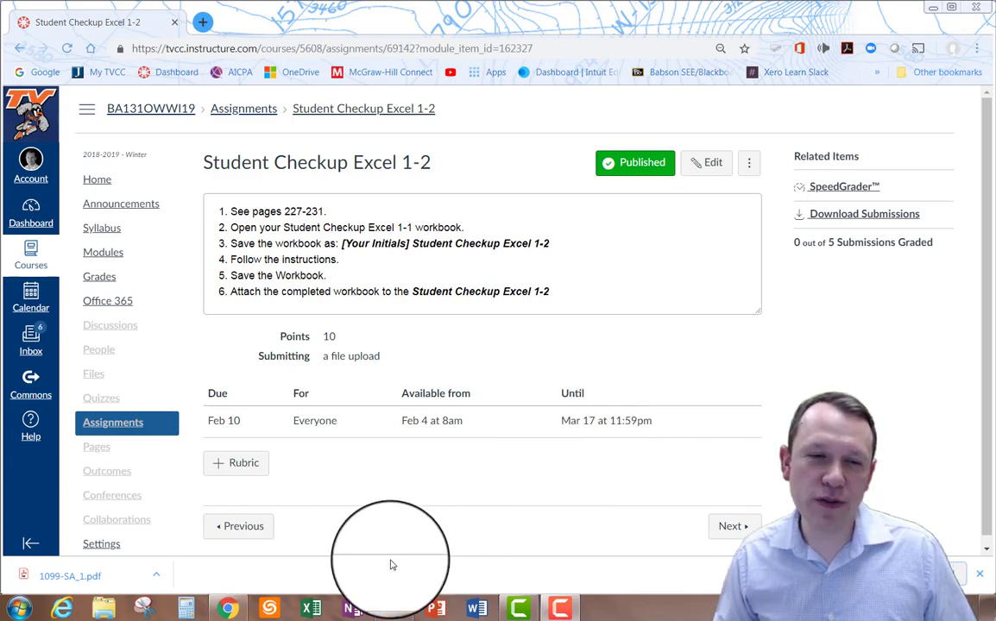
Switch to the Student Checkup Excel 1-1 workbook in Excel and save it as "DMB Student Checkup Excel 1-2.xlsx"
click(309, 609)
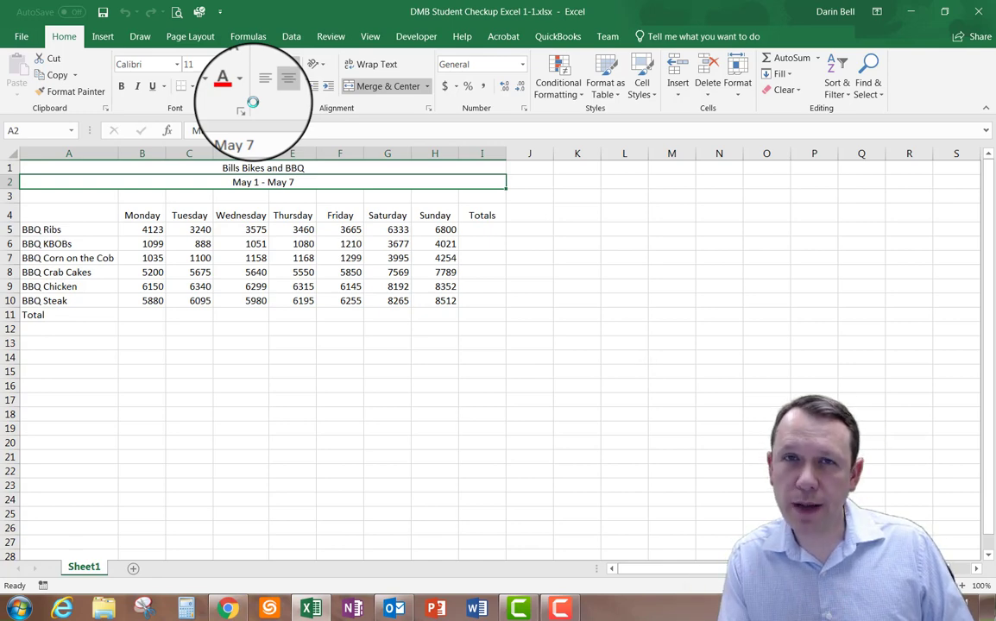
key(ctrl+s)
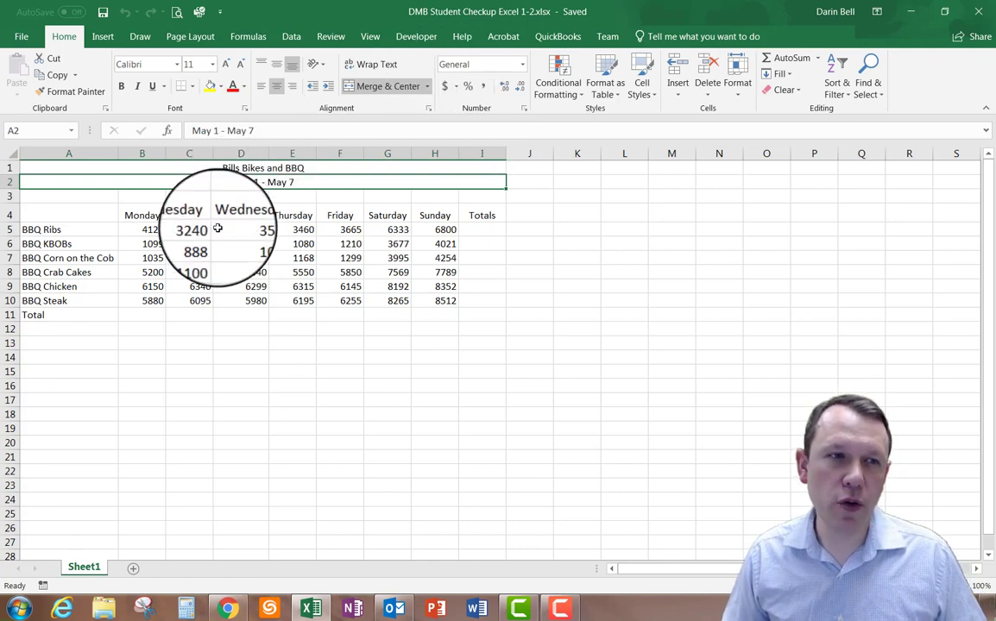
AutoSum Monday's sales B5:B10 in B11 and the BBQ Ribs sales B5:H5 in I5
click(143, 319)
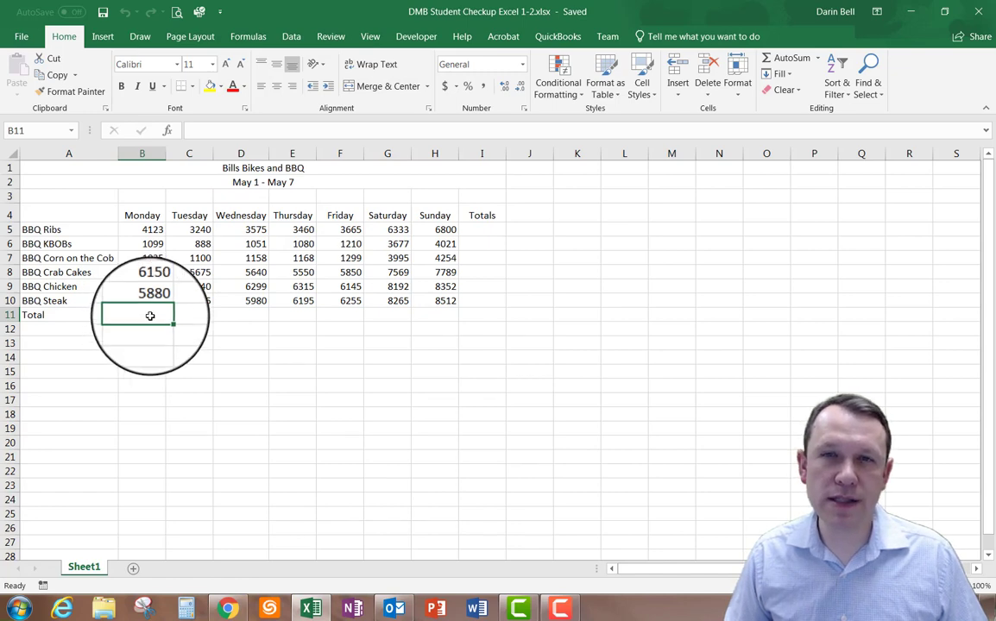
click(790, 60)
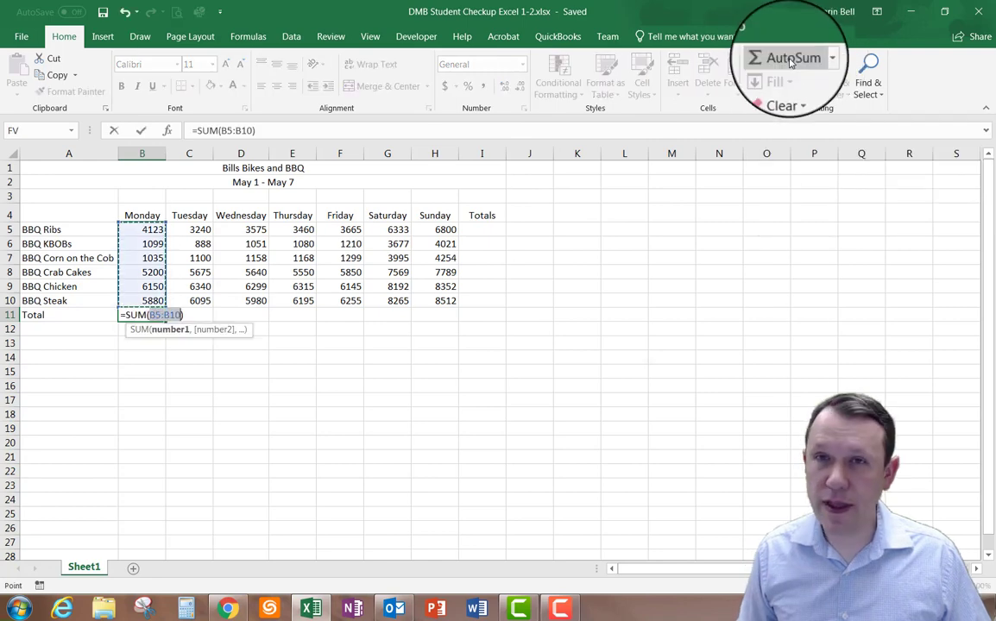
key(Return)
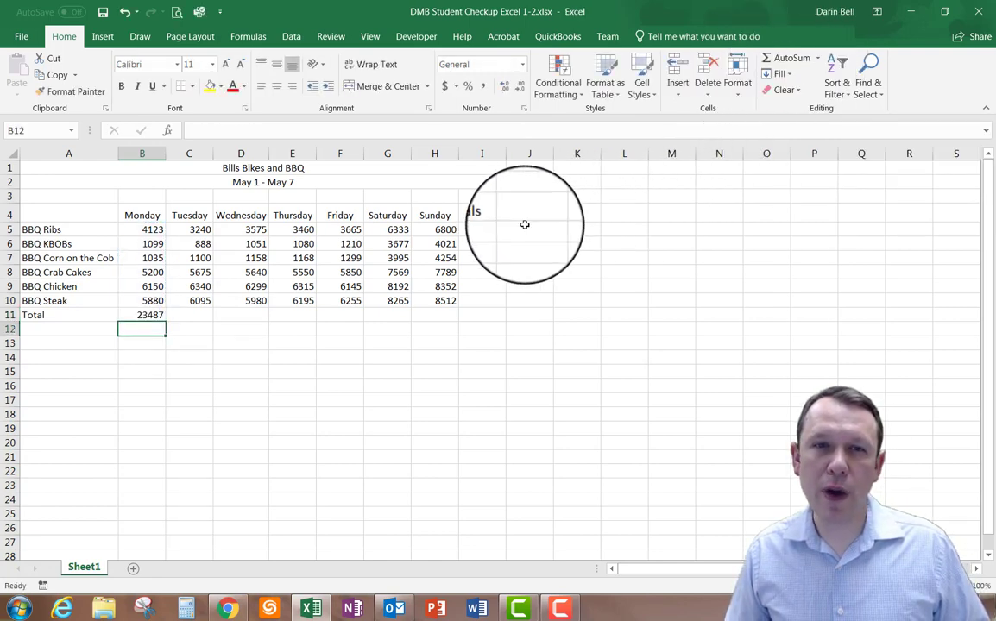
click(481, 231)
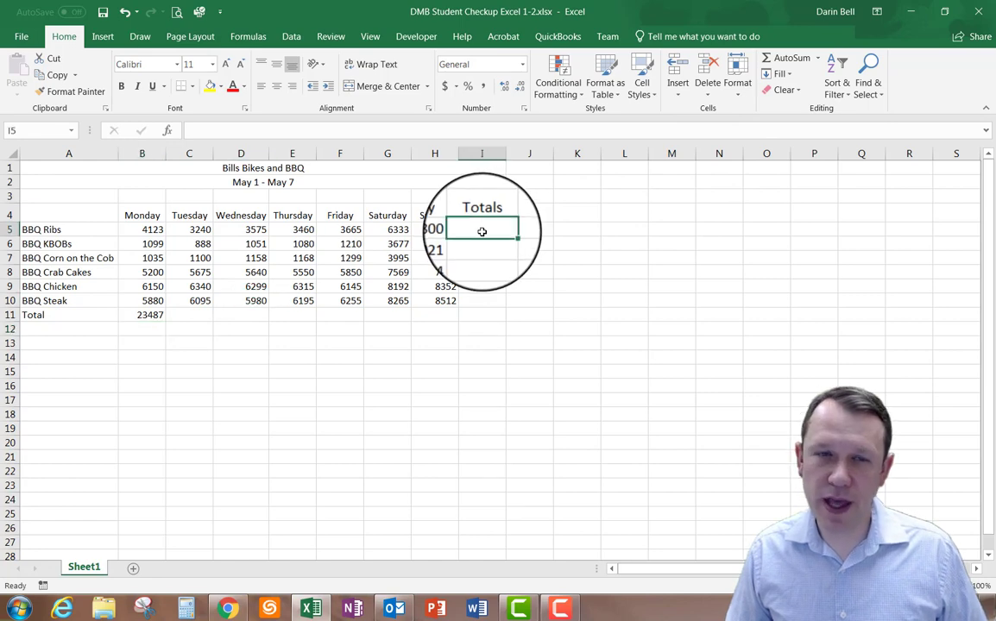
click(794, 64)
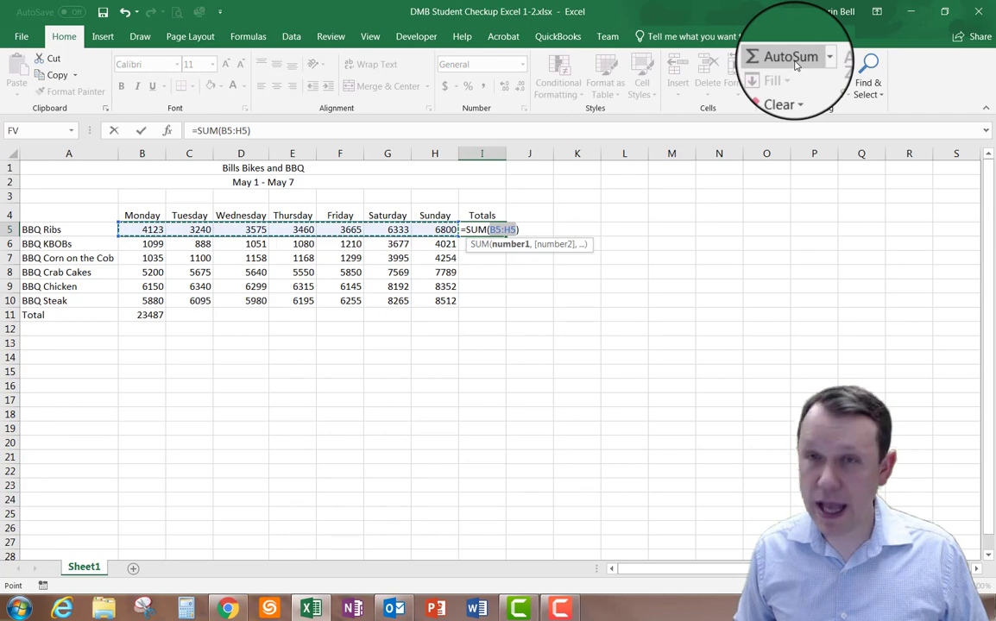
key(Return)
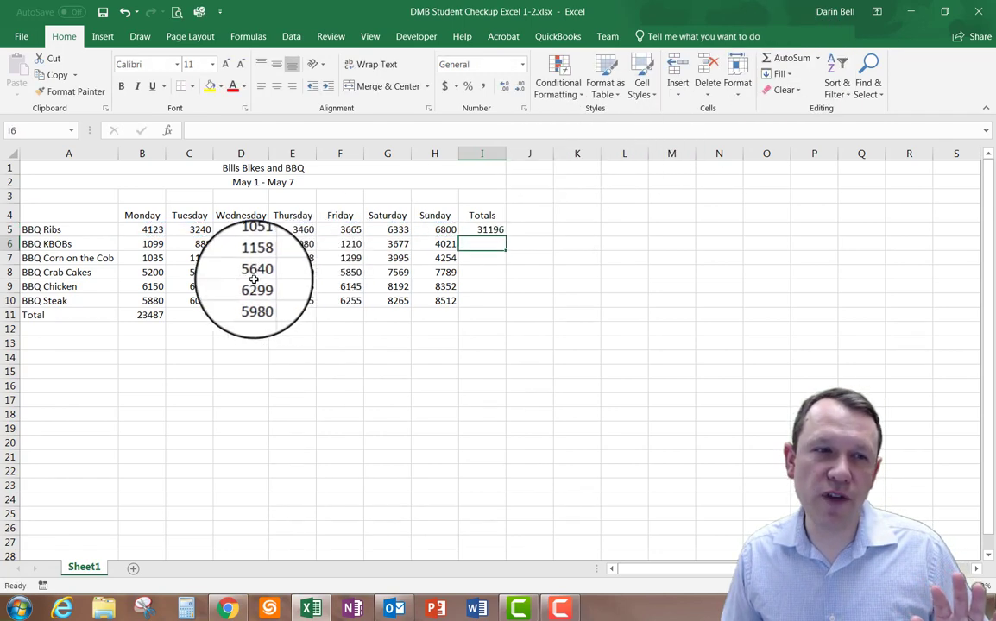
Fill the B11 sum formula across to I11 and the I5 sum formula down to I10, and check the I8 formula
click(145, 315)
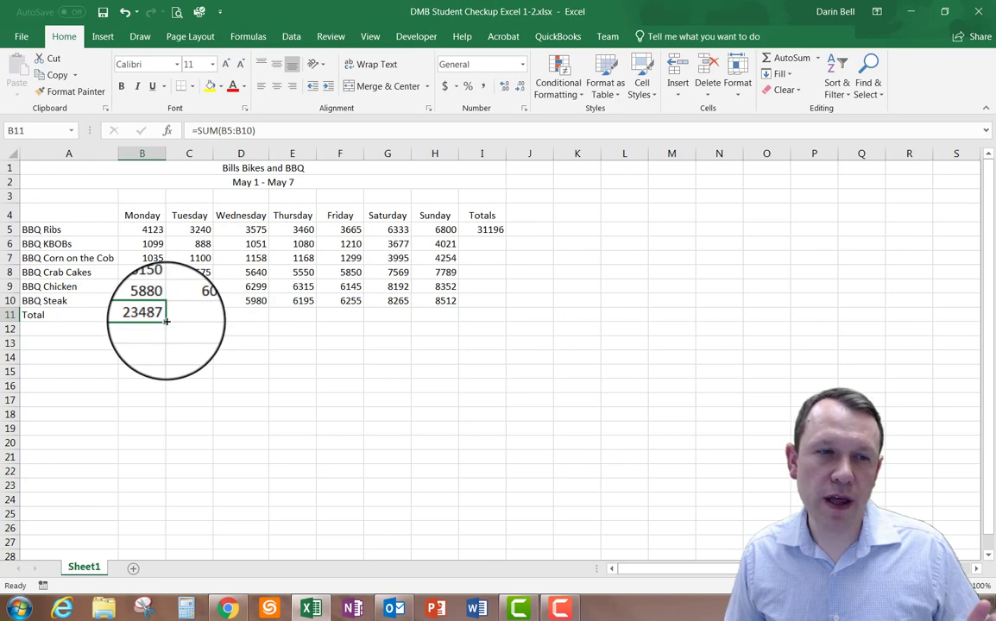
drag(167, 321, 508, 319)
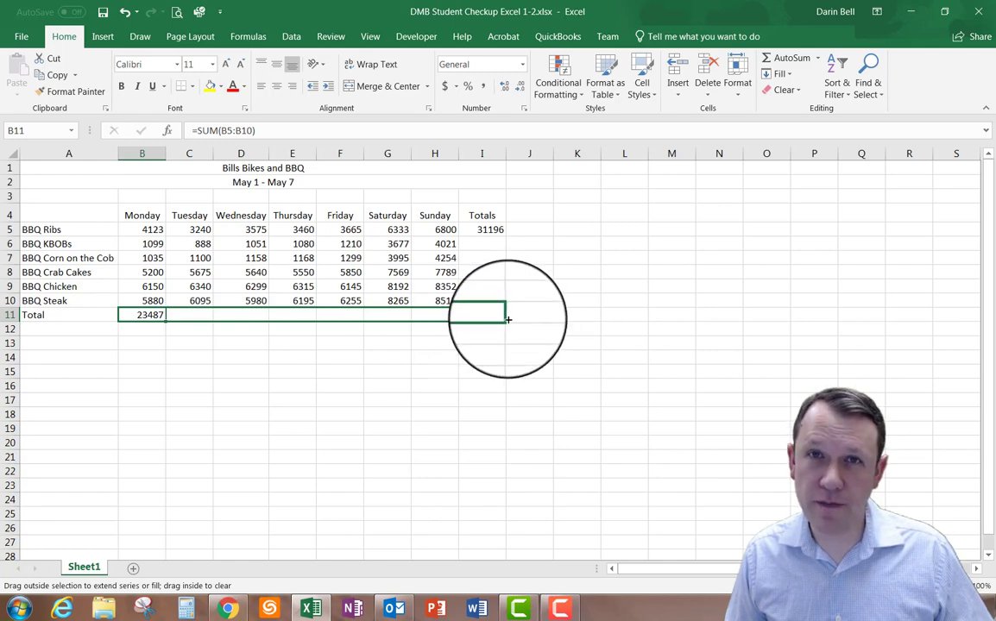
drag(509, 319, 508, 319)
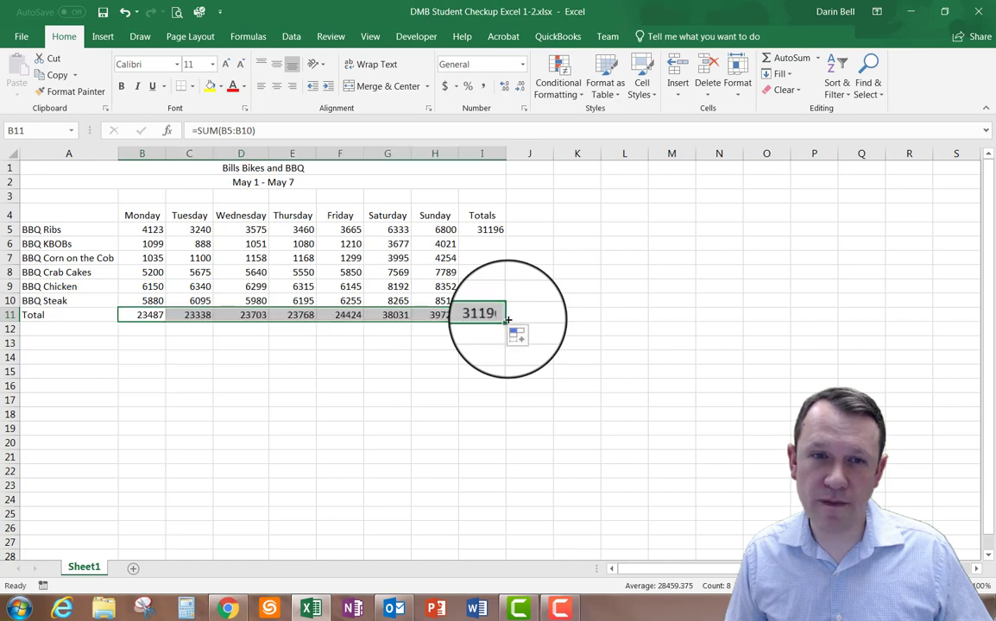
click(484, 228)
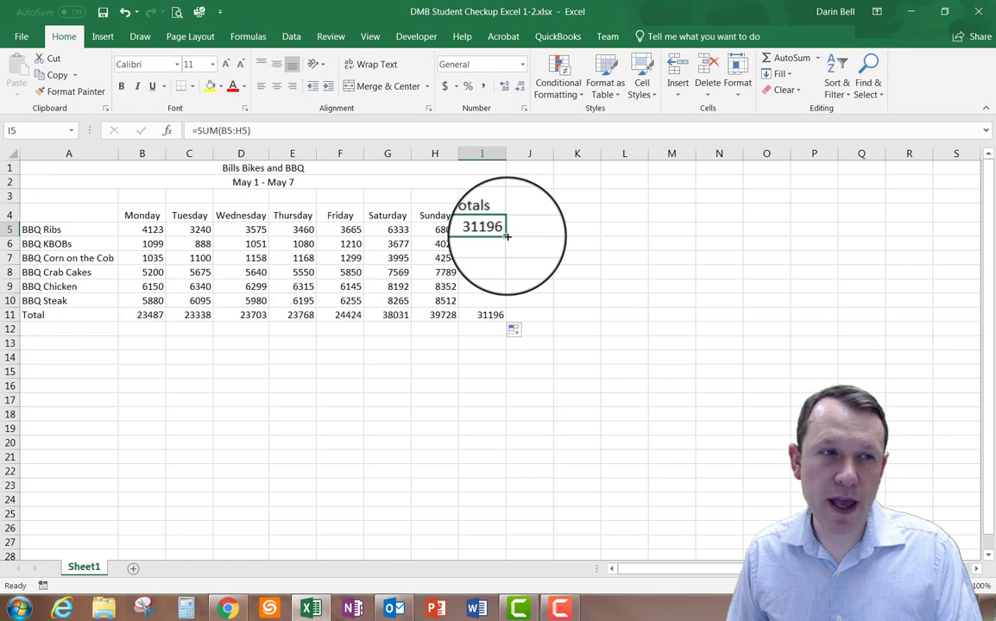
drag(507, 235, 509, 309)
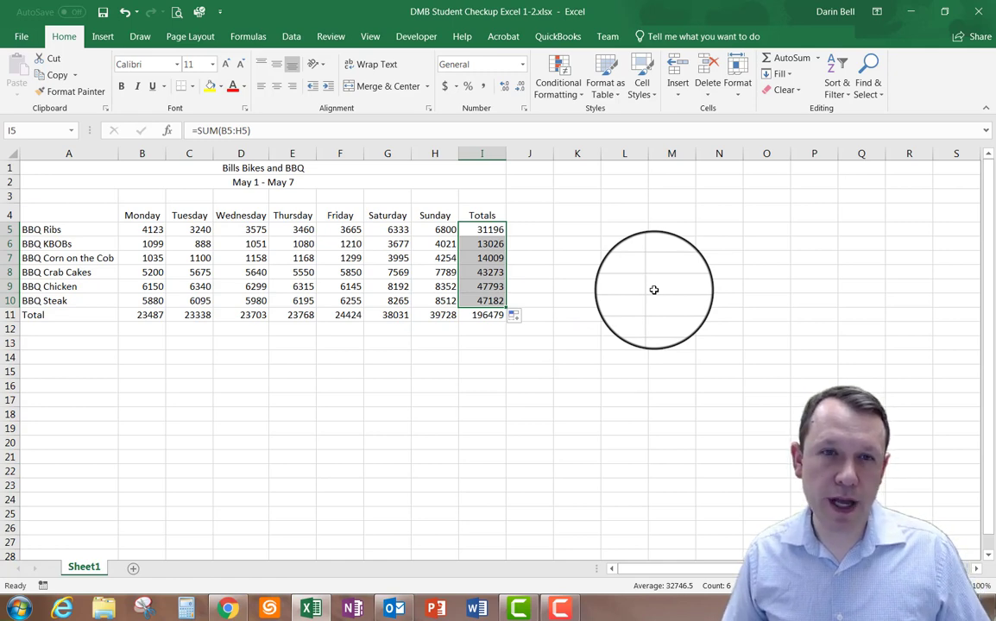
click(576, 259)
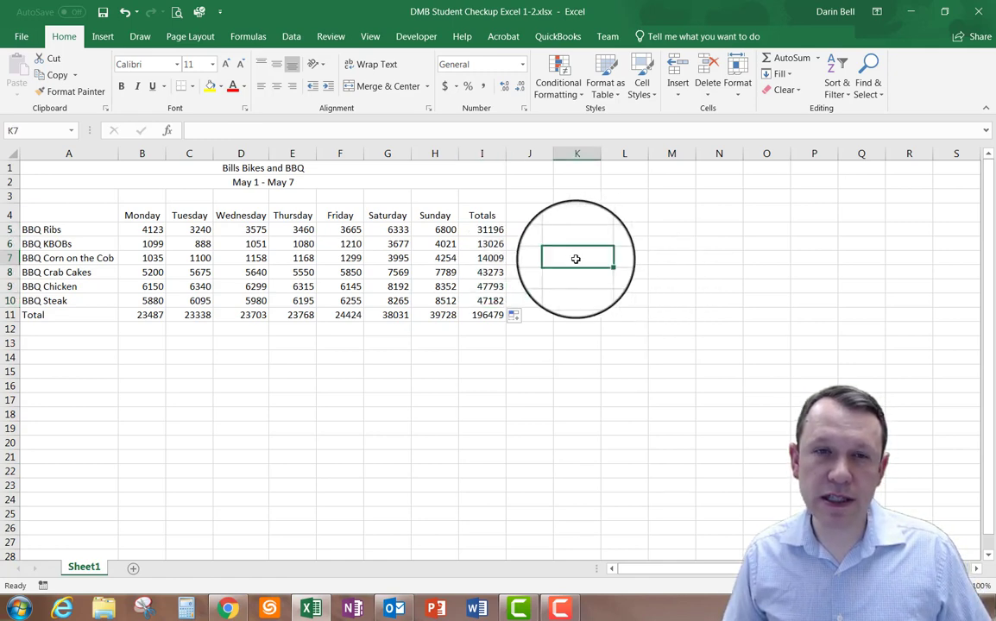
click(489, 273)
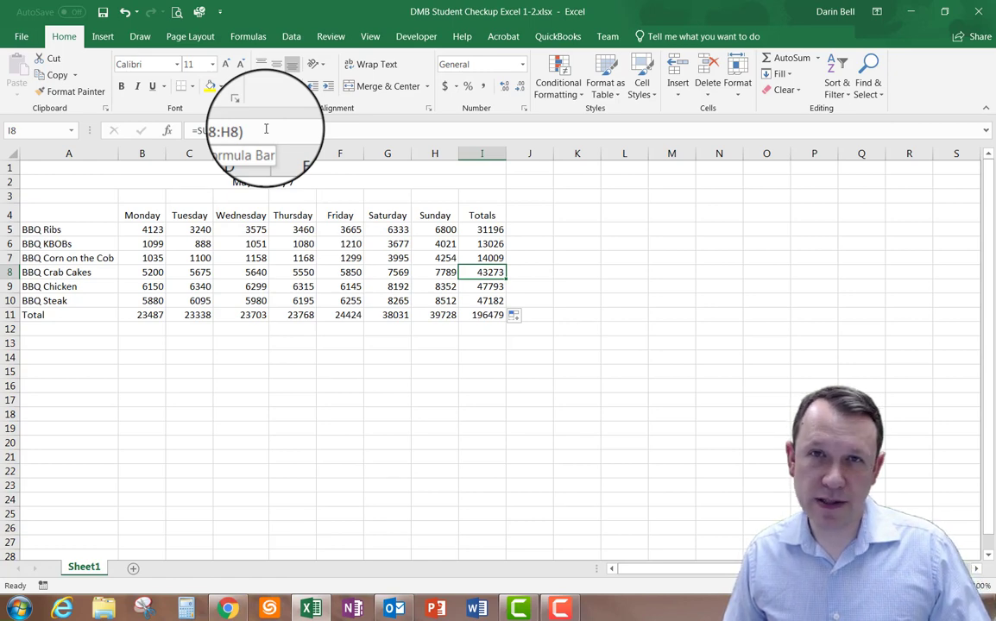
click(426, 351)
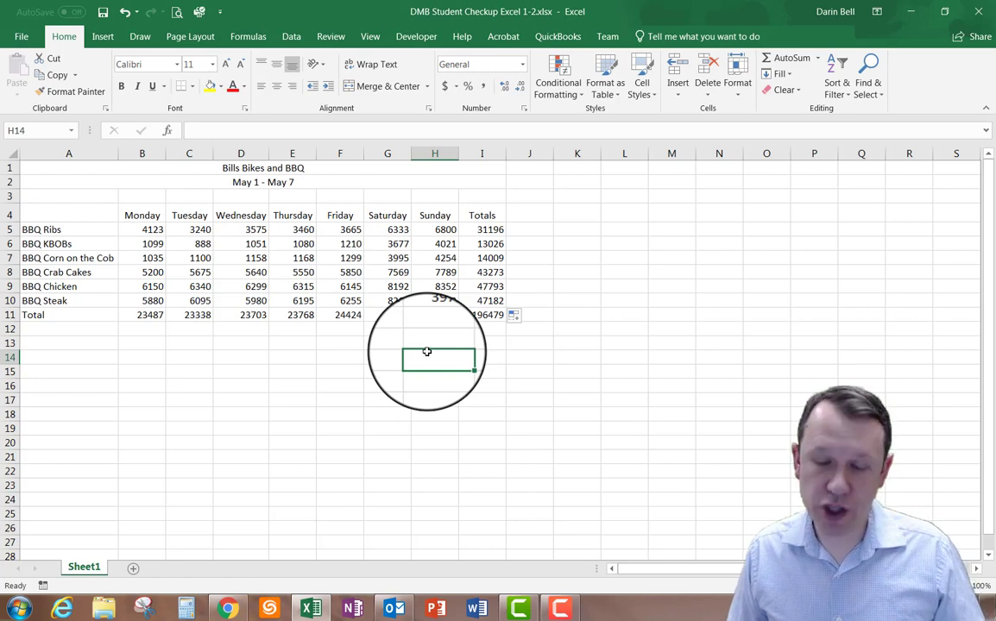
Apply the Title cell style to the "Bills Bikes and BBQ" heading in A1
click(48, 167)
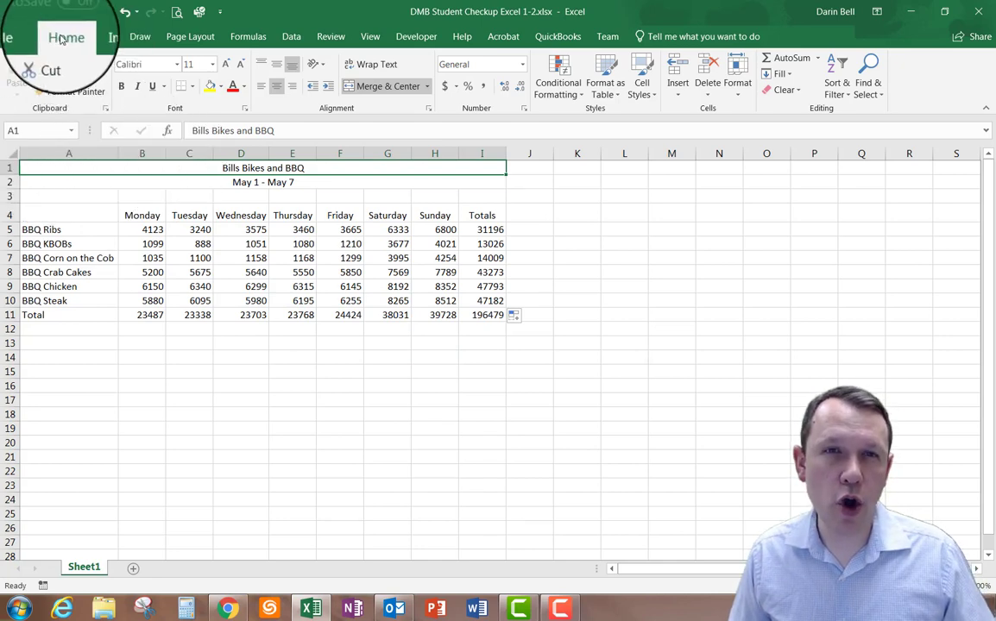
click(643, 90)
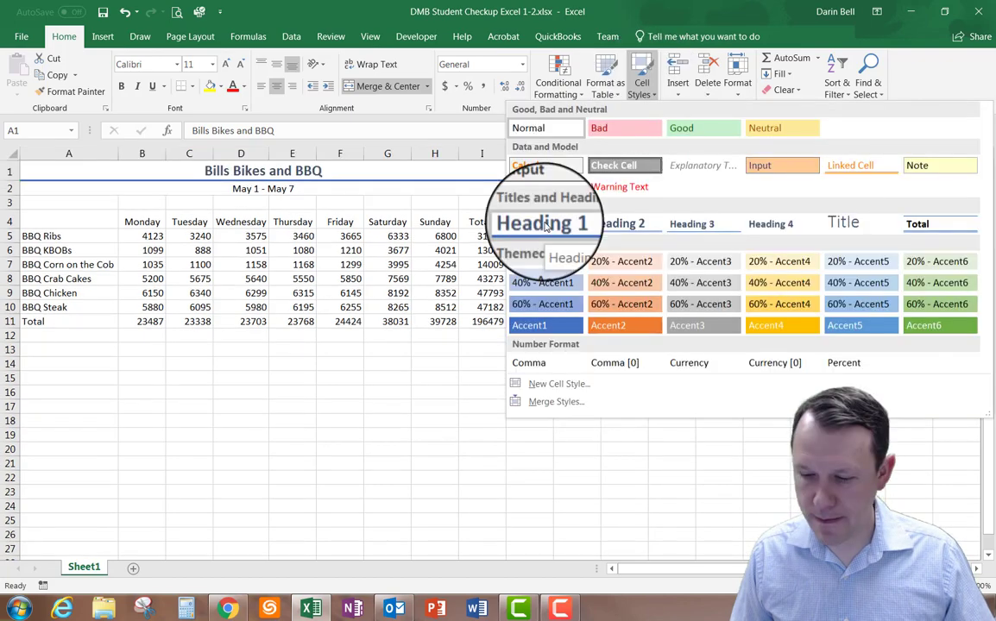
click(544, 223)
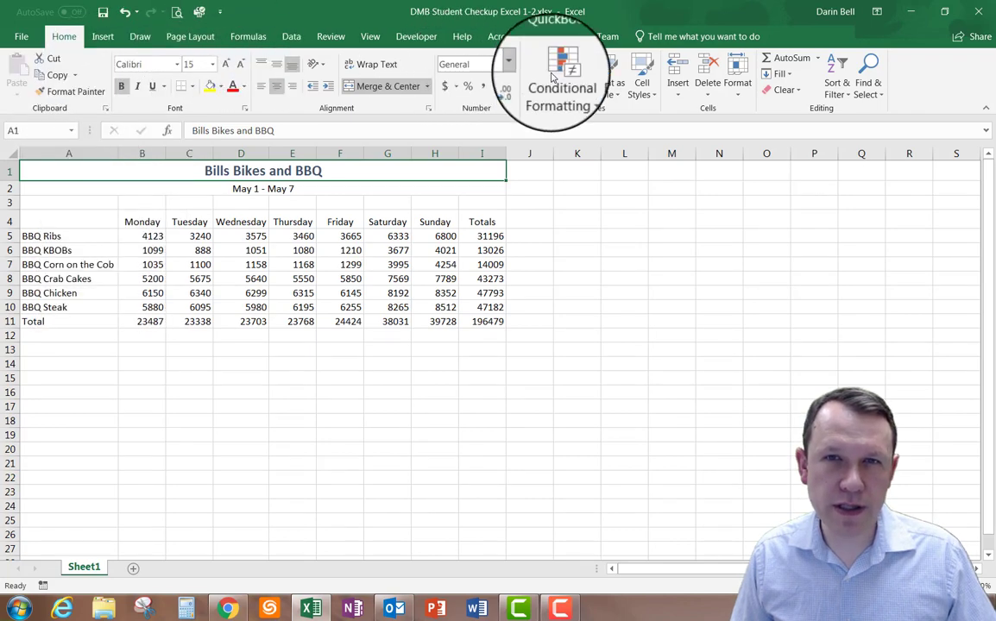
click(649, 97)
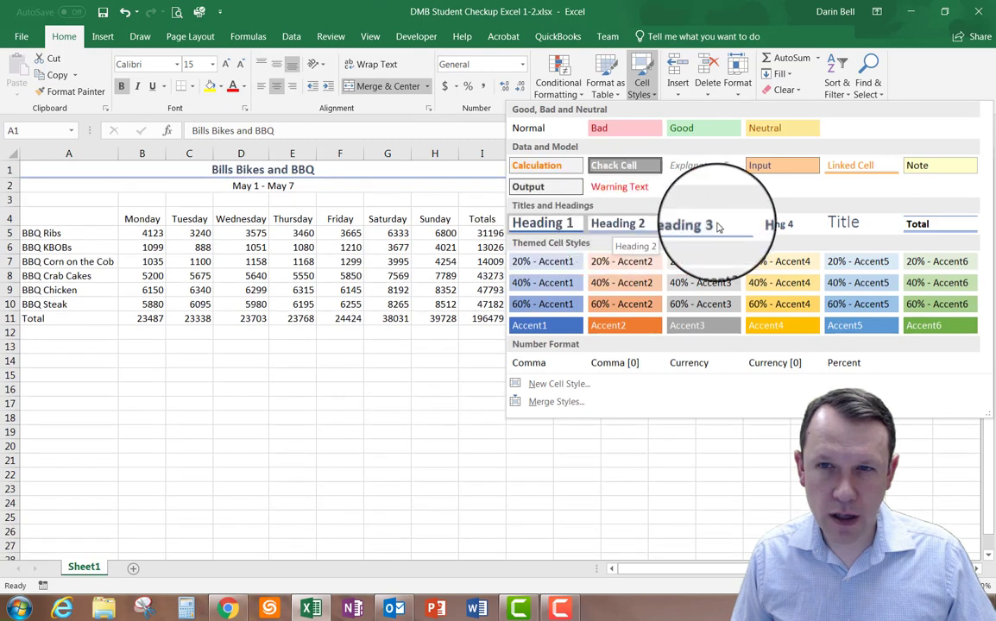
click(851, 224)
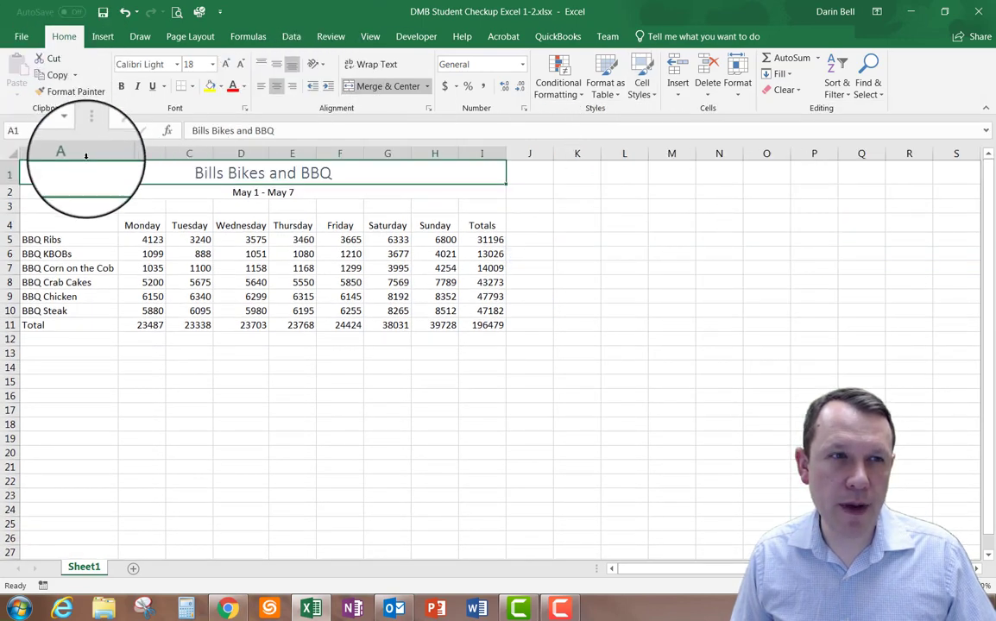
Apply the Heading 1 cell style to the "May 1 - May 7" date line in A2
click(100, 186)
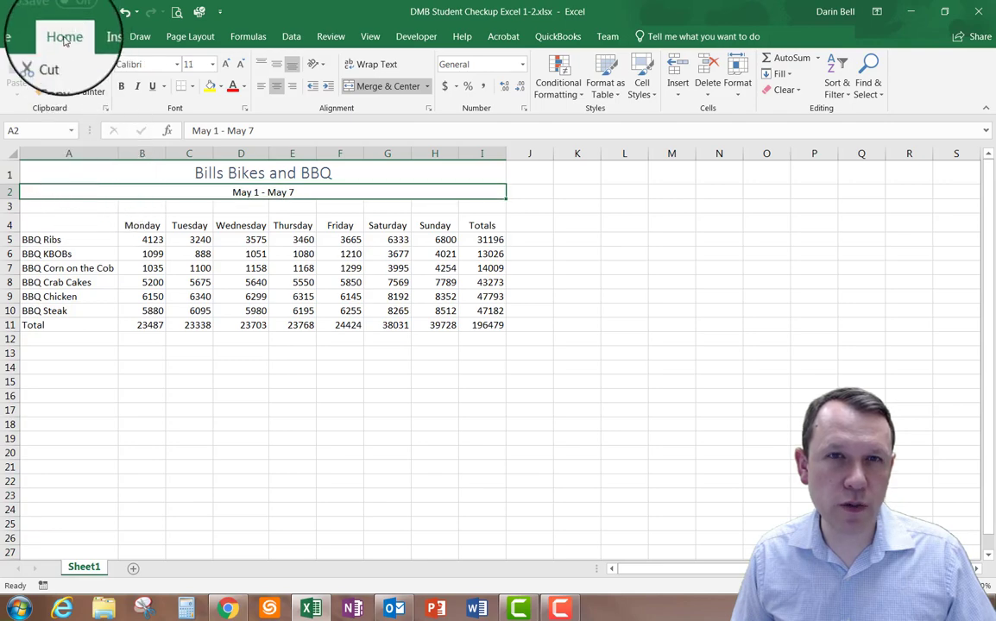
click(641, 93)
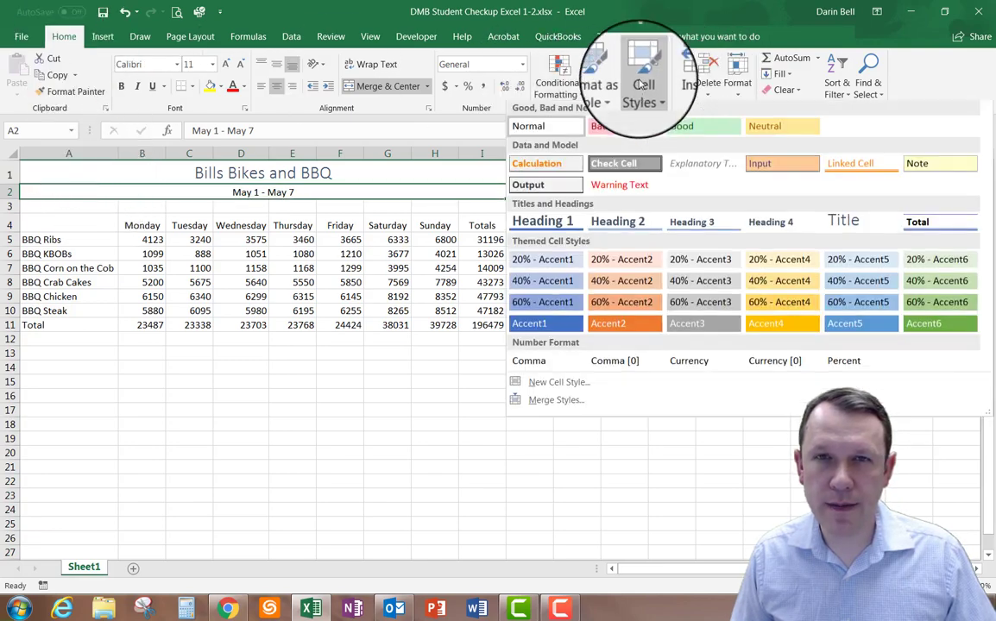
click(535, 224)
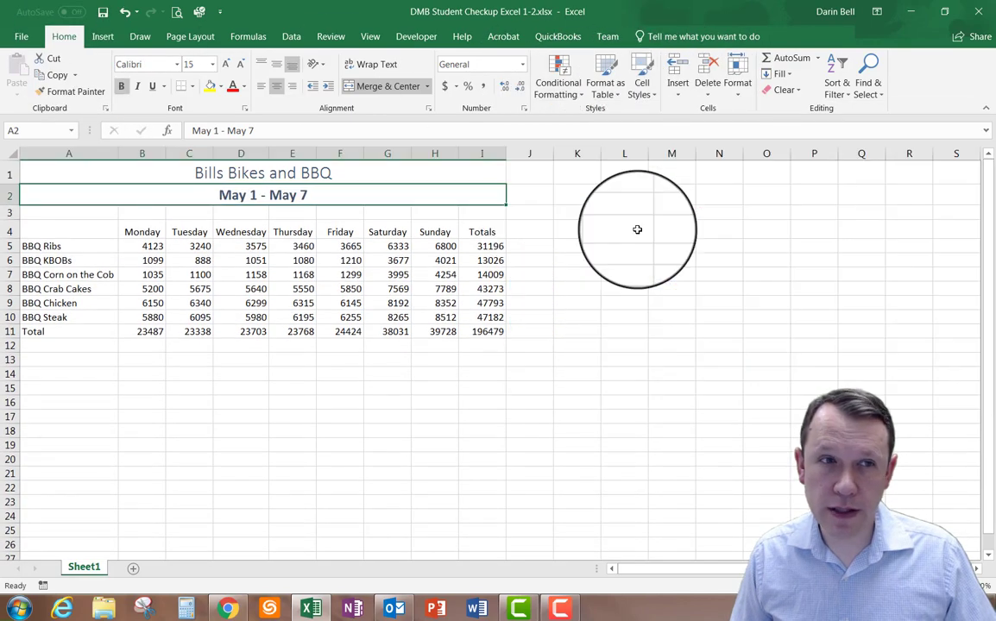
click(658, 229)
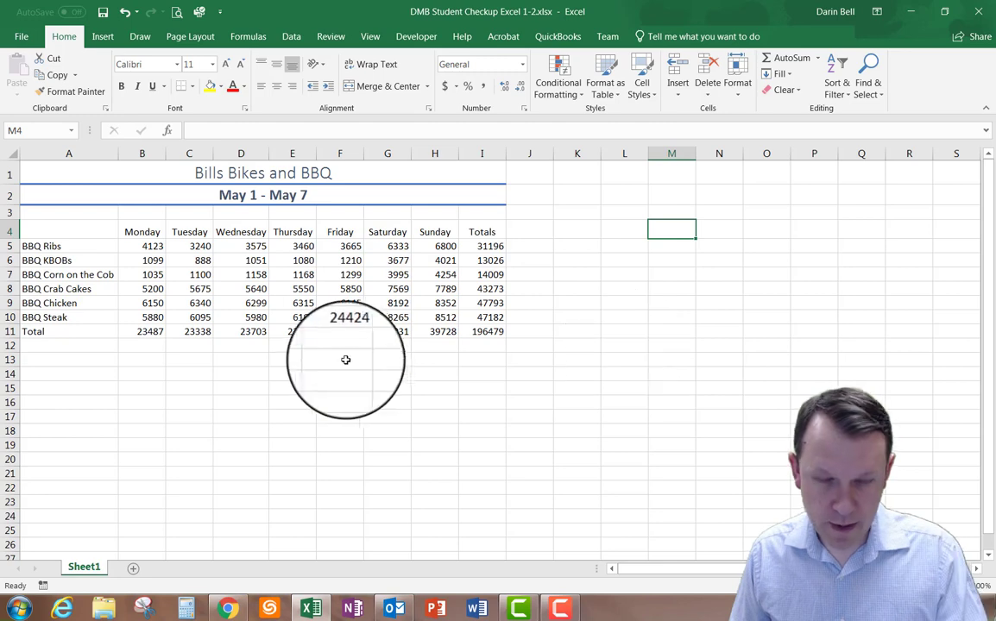
Enter "Revenue Categories" as the column heading in cell A4
click(64, 216)
click(59, 229)
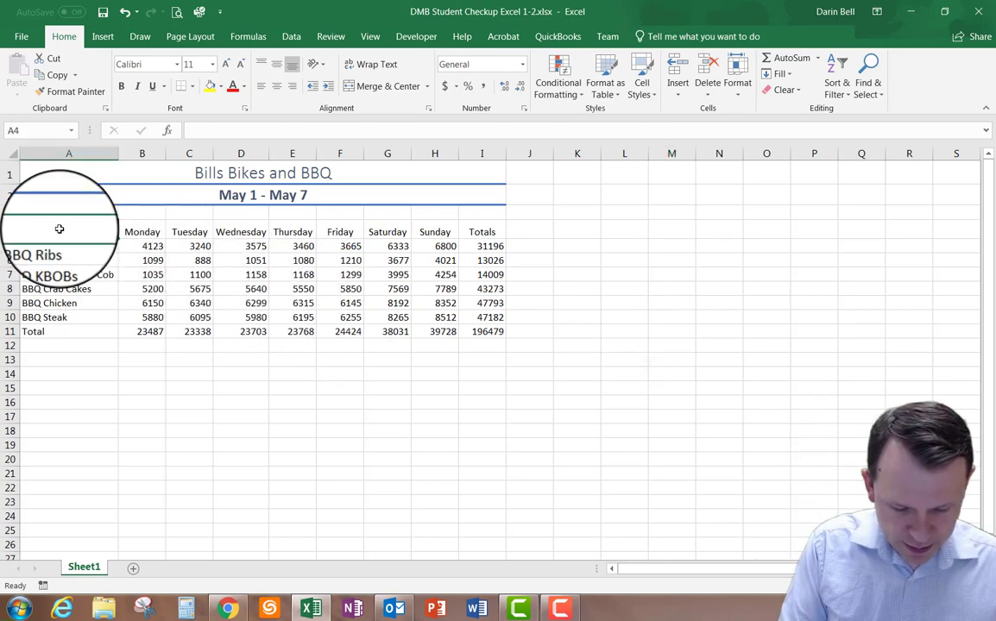
text(Revenue Categories)
key(Return)
Apply the 20% - Accent5 cell style to the row labels A4:A11 and the column headings B4:I4
click(60, 229)
drag(121, 225, 482, 231)
drag(279, 246, 67, 334)
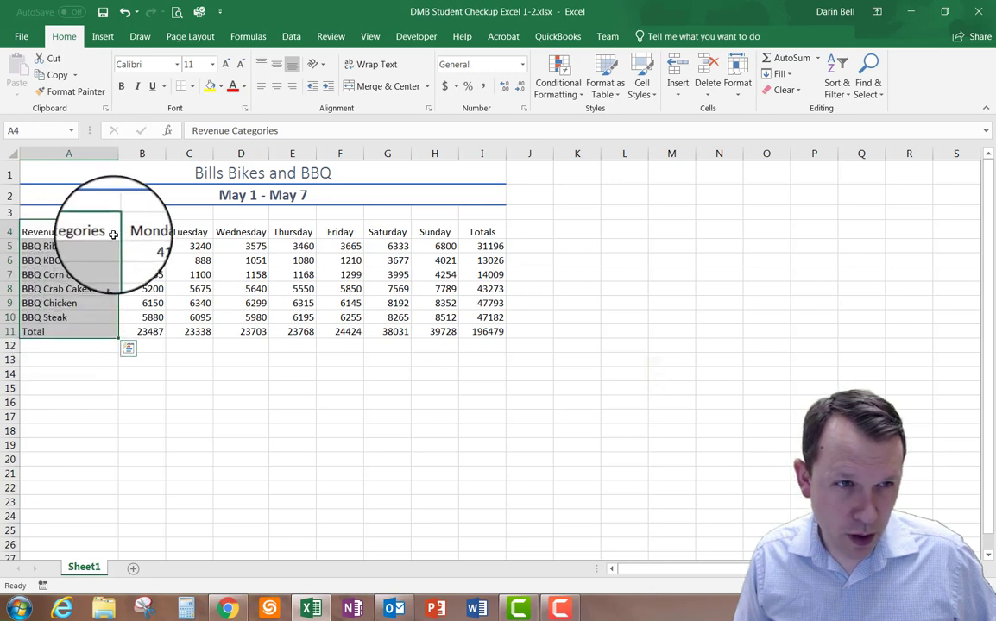
drag(129, 232, 502, 231)
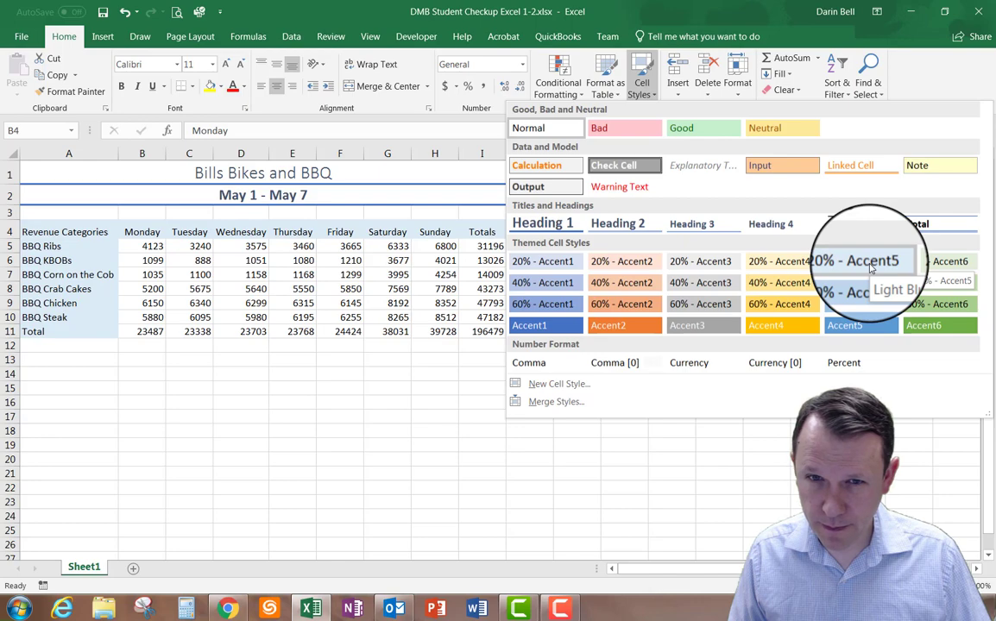
click(481, 374)
Make the row labels A4:A11 and column headings B4:I4 bold with font size 12
drag(100, 232, 83, 333)
drag(134, 231, 503, 228)
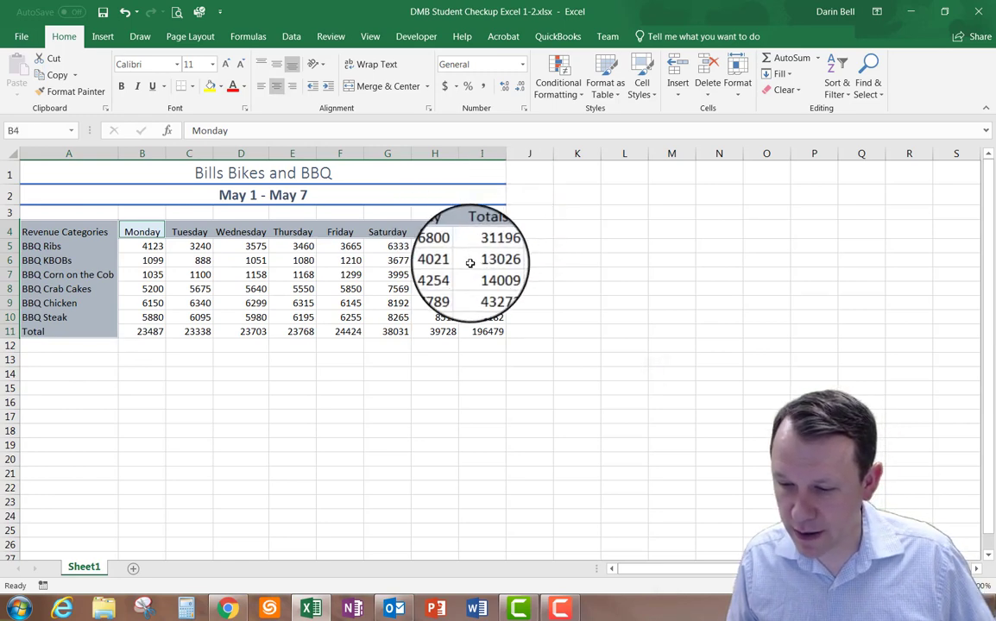
click(121, 90)
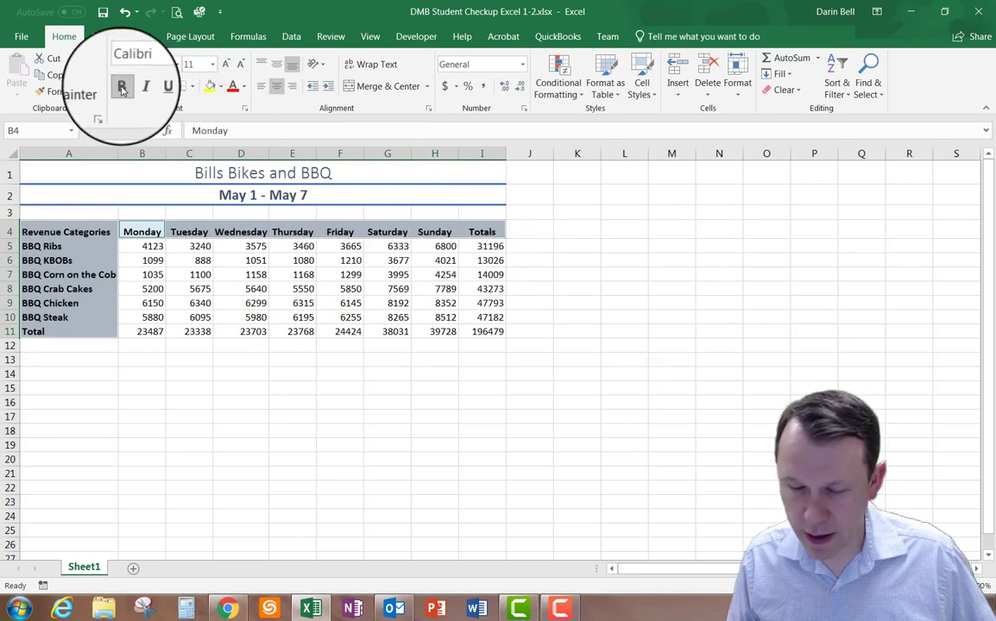
click(213, 66)
click(191, 139)
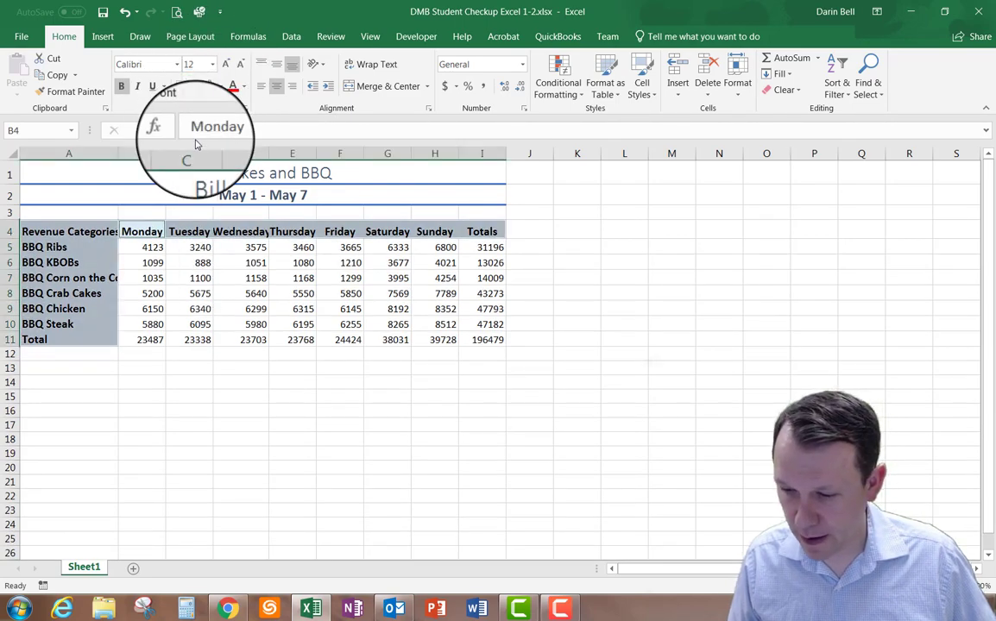
click(226, 381)
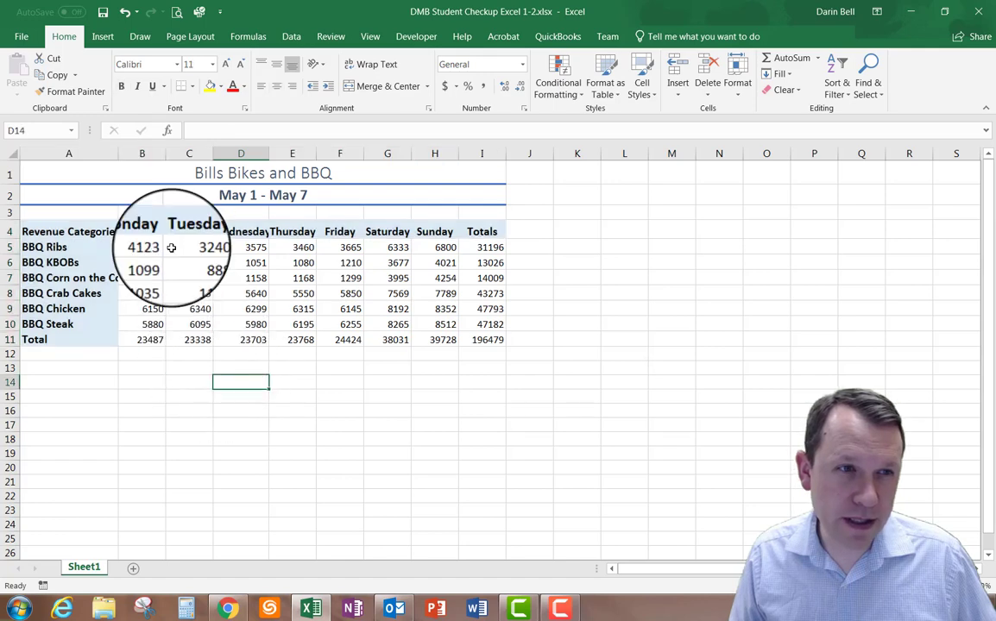
AutoFit the widths of columns A, D and E to their contents
double_click(117, 151)
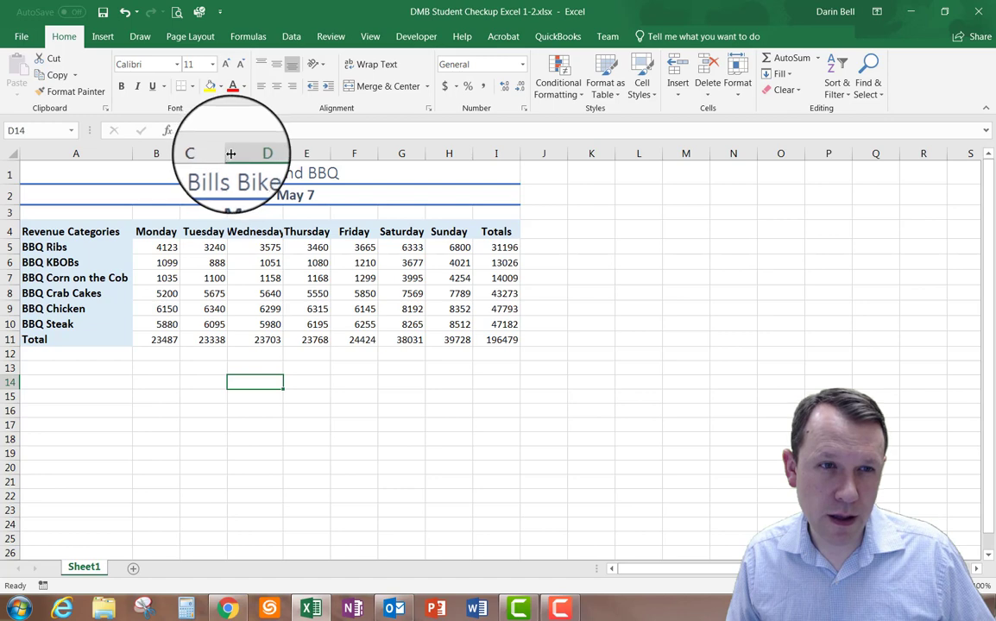
double_click(283, 154)
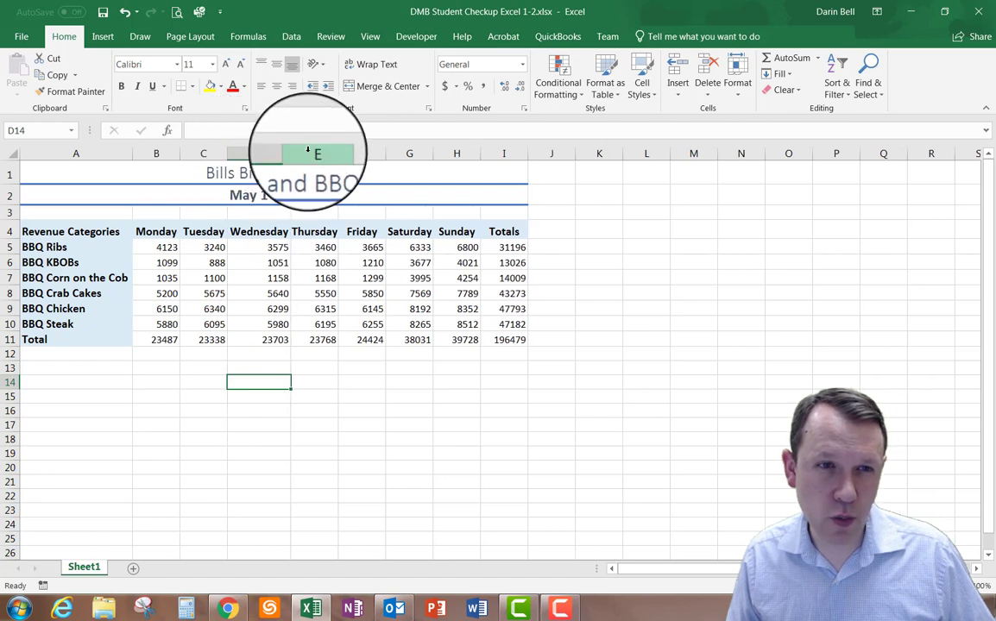
double_click(337, 153)
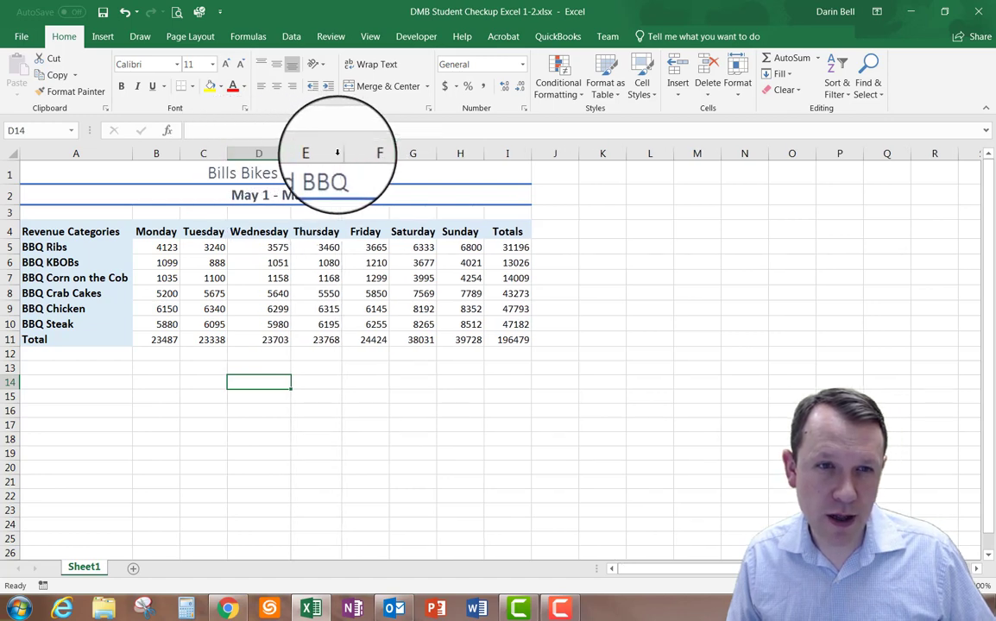
AutoFit the width of column G to its contents and apply the Gallery theme to the workbook
double_click(437, 154)
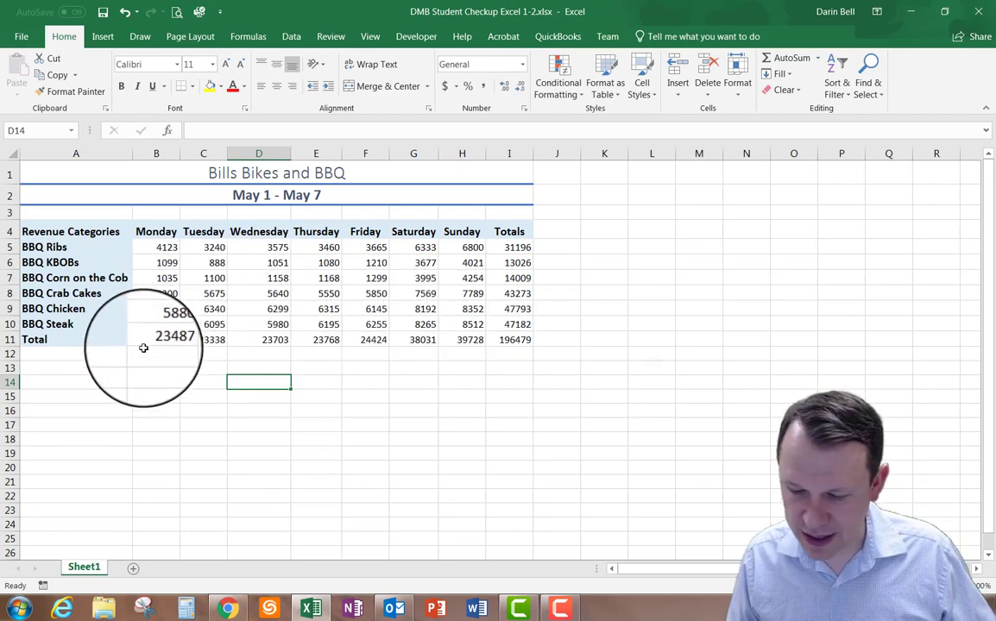
key(ctrl+End)
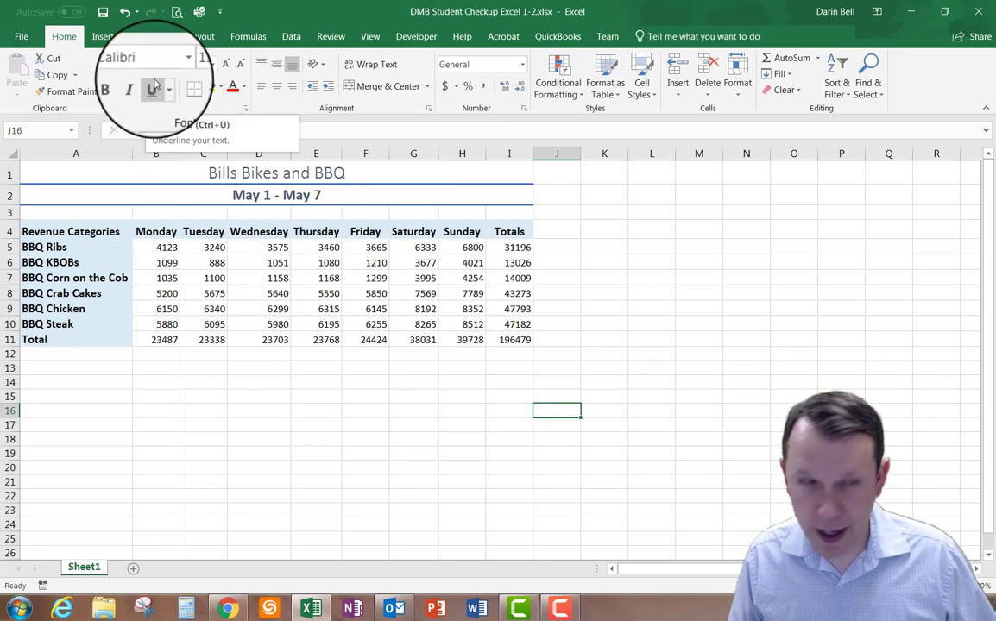
click(190, 38)
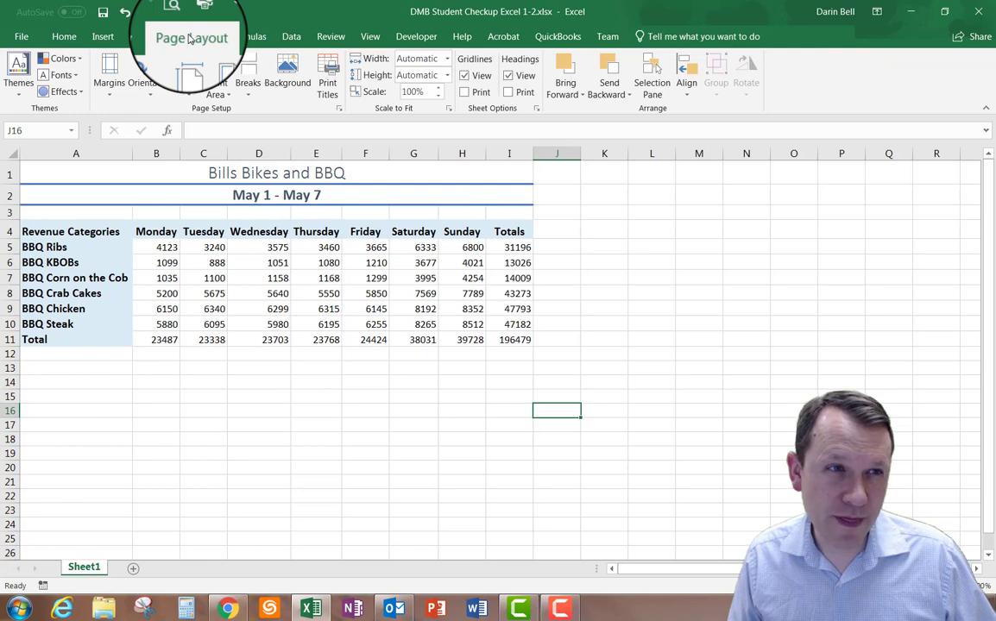
click(17, 84)
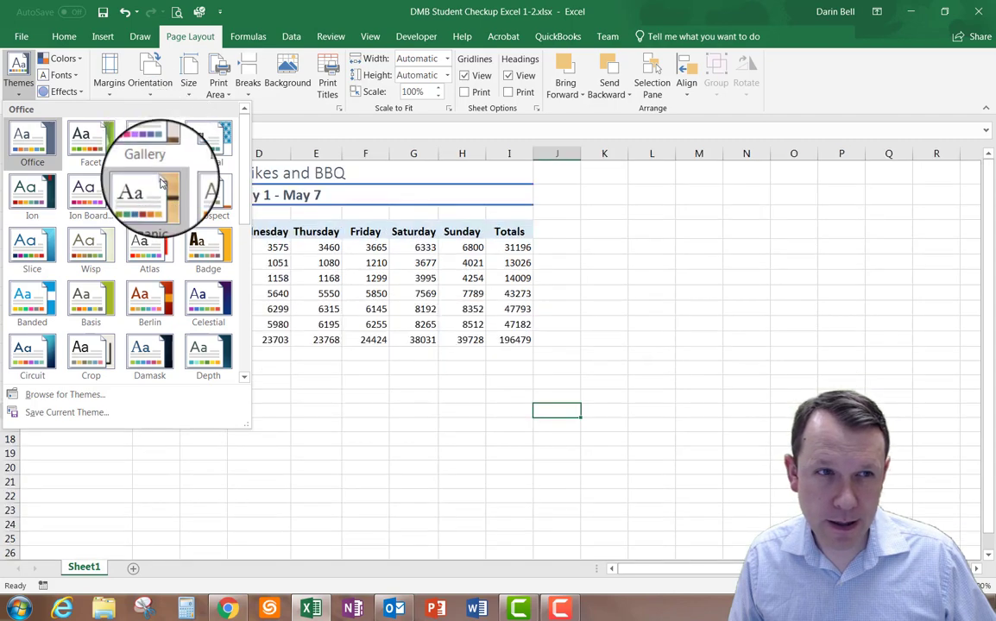
click(158, 134)
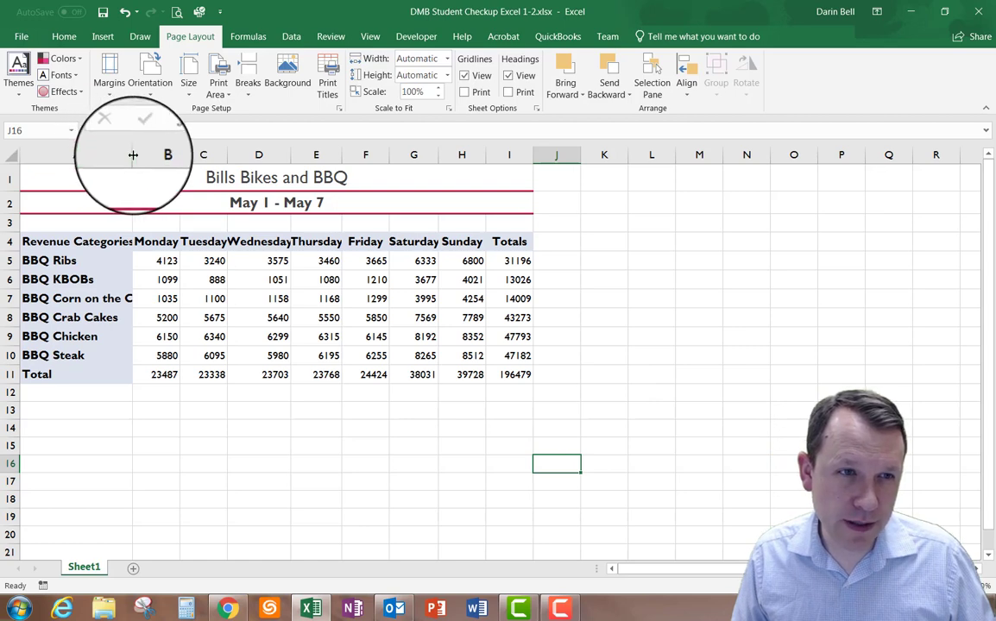
Widen column A to fit its row labels and AutoFit columns C, D, E and G to their contents
drag(133, 155, 153, 154)
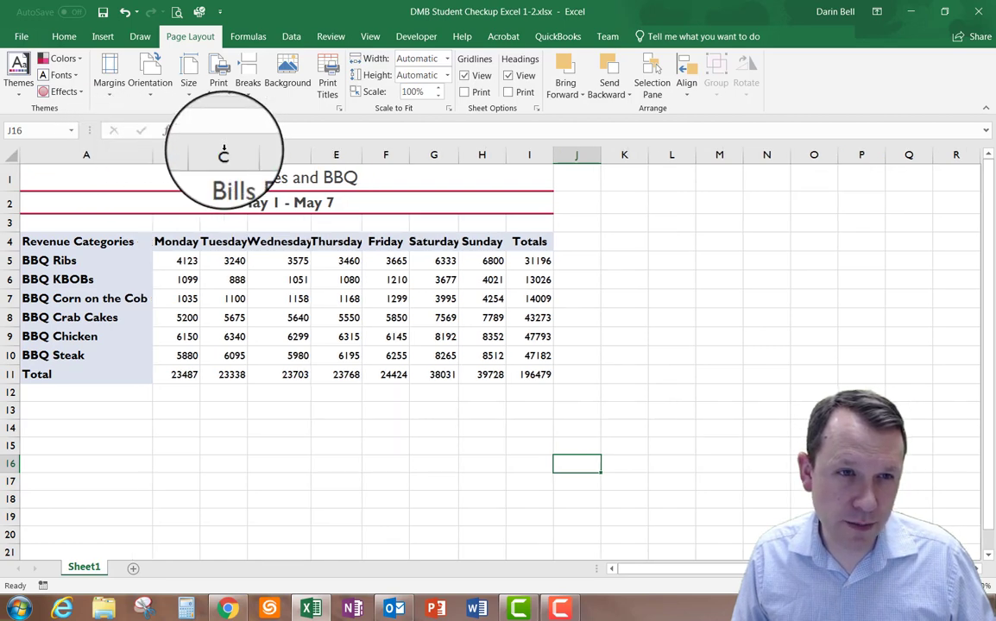
double_click(248, 155)
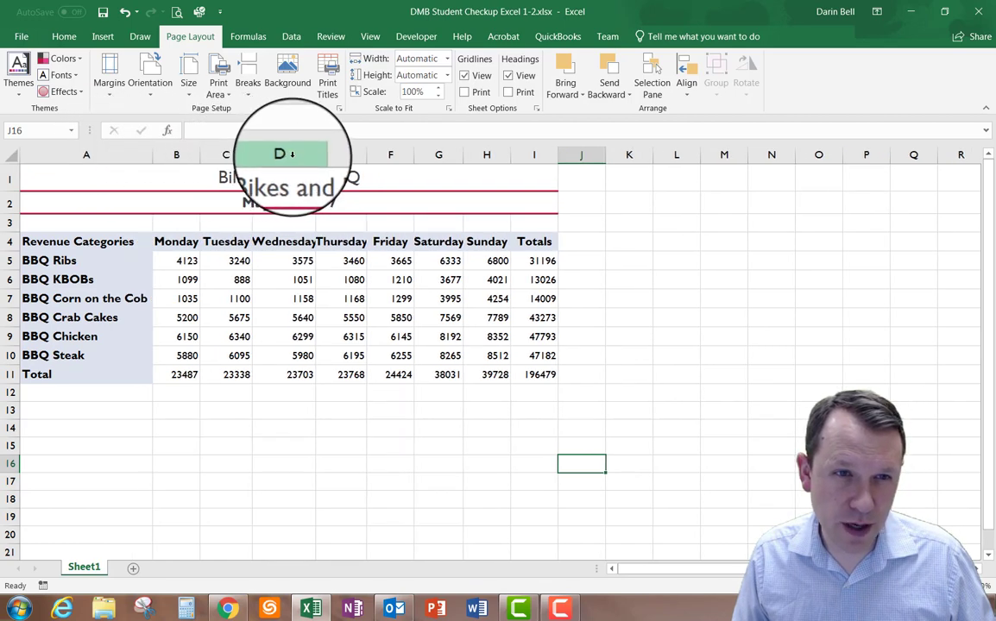
double_click(317, 156)
double_click(374, 157)
double_click(478, 155)
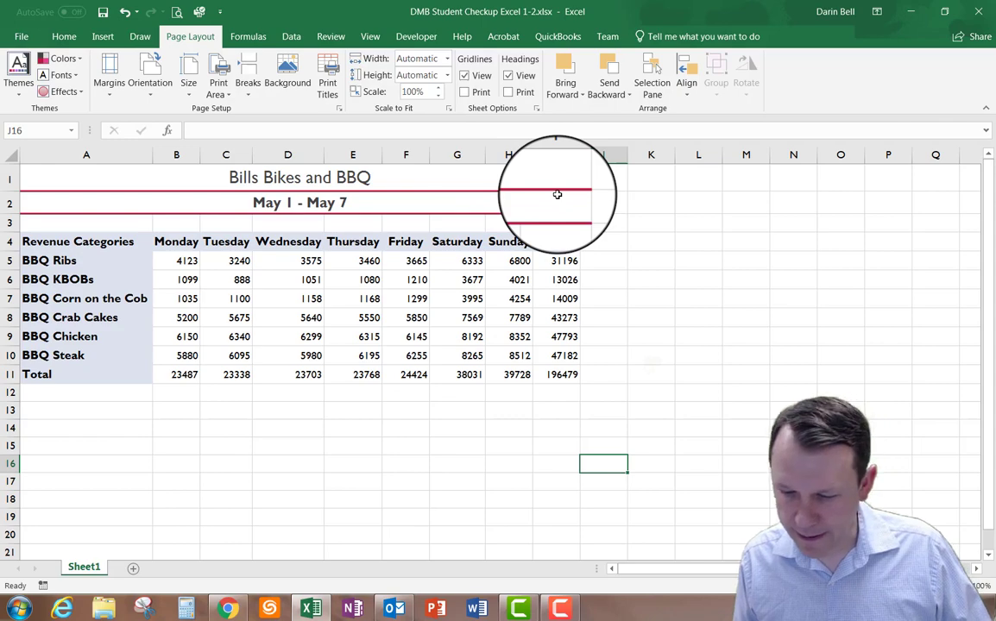
Change the workbook's theme fonts to the Georgia set
click(69, 75)
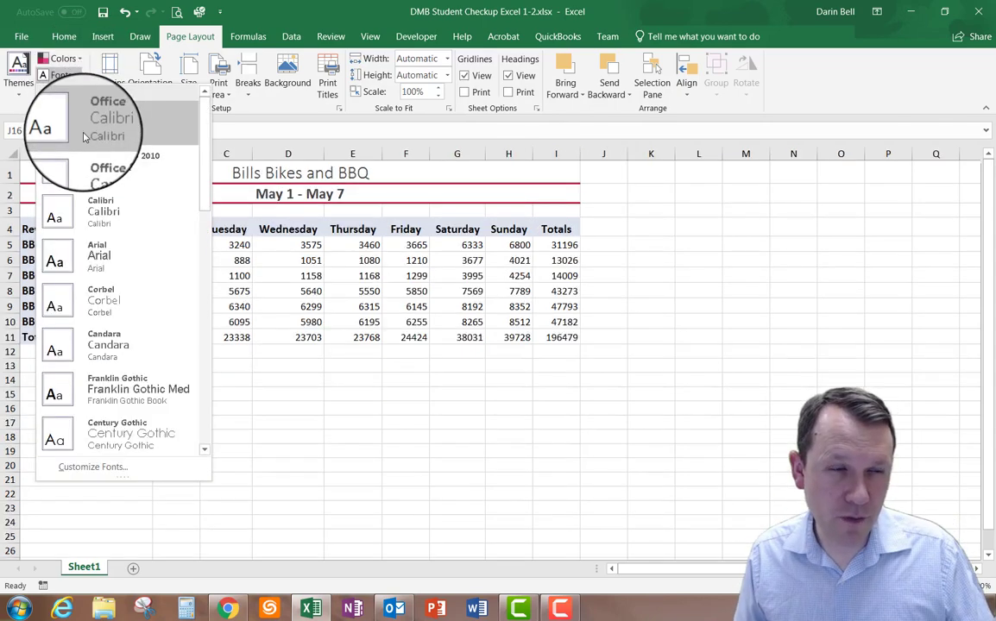
scroll(84, 208, down, 3)
click(89, 200)
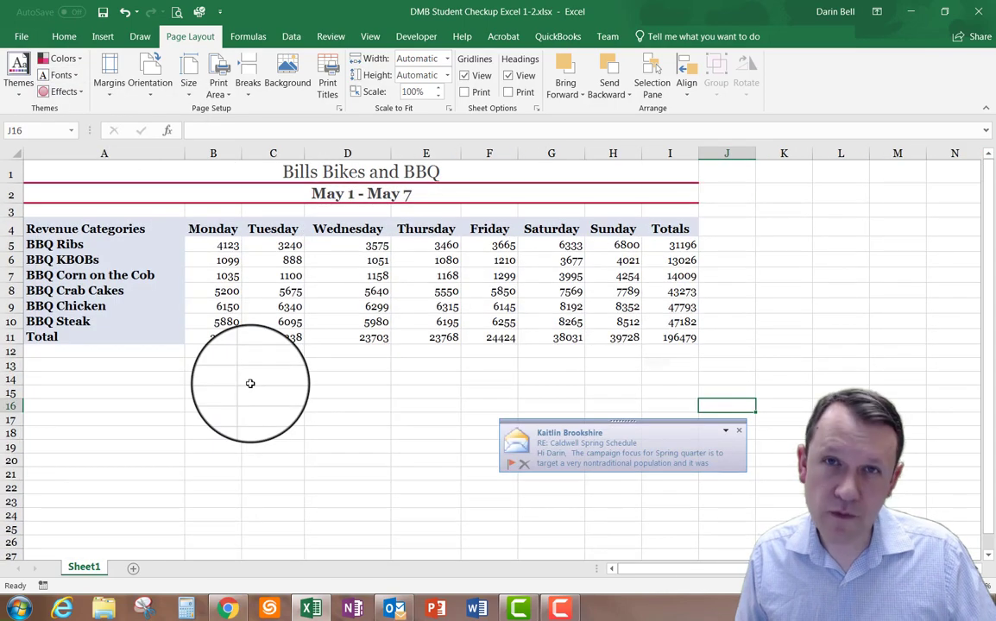
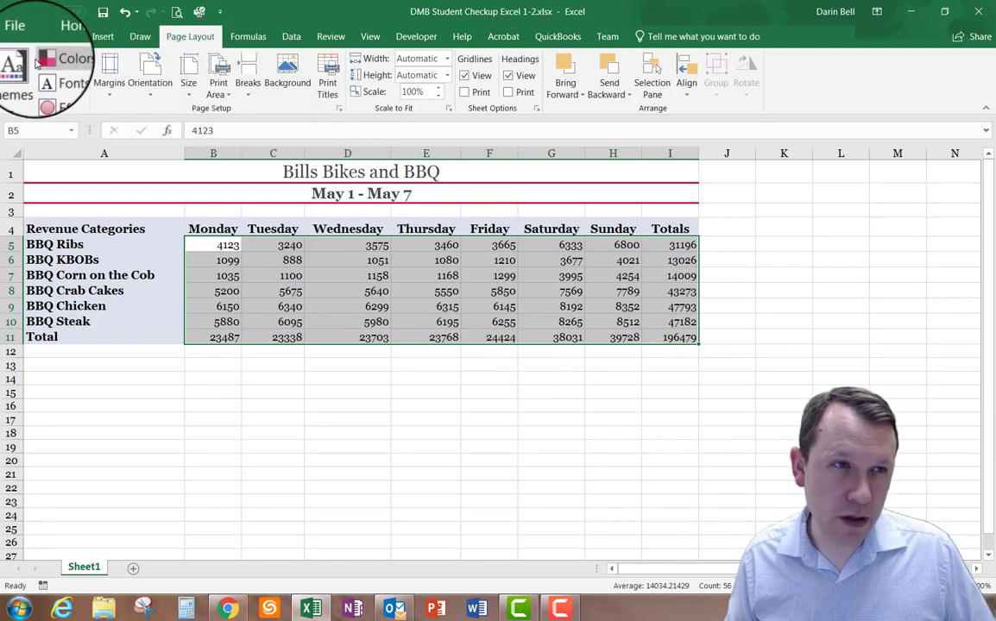
Set the font size of the sales figures and totals in B5:I11 to 12
click(64, 36)
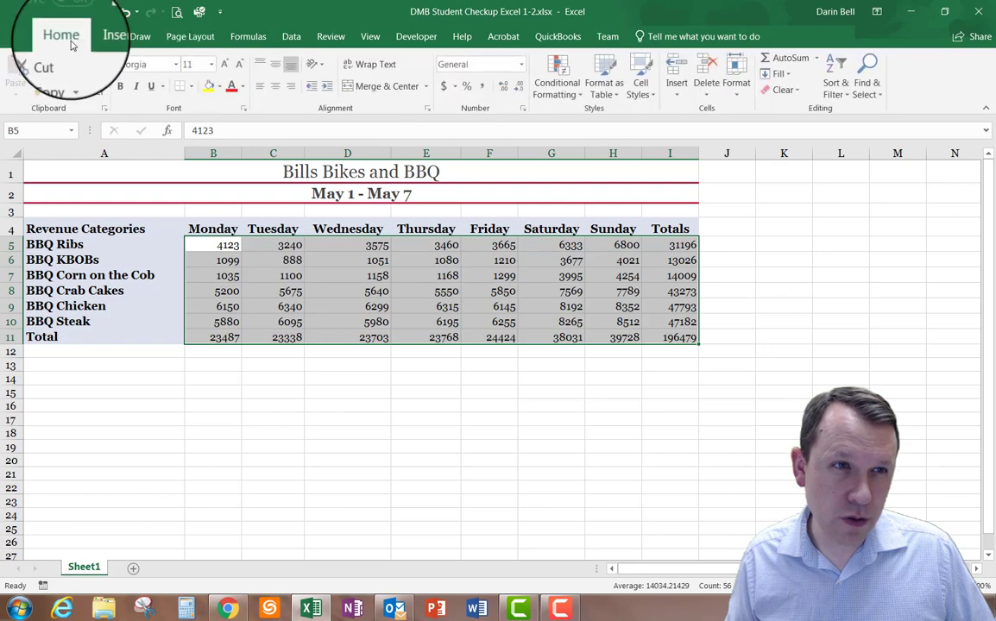
click(213, 69)
click(187, 136)
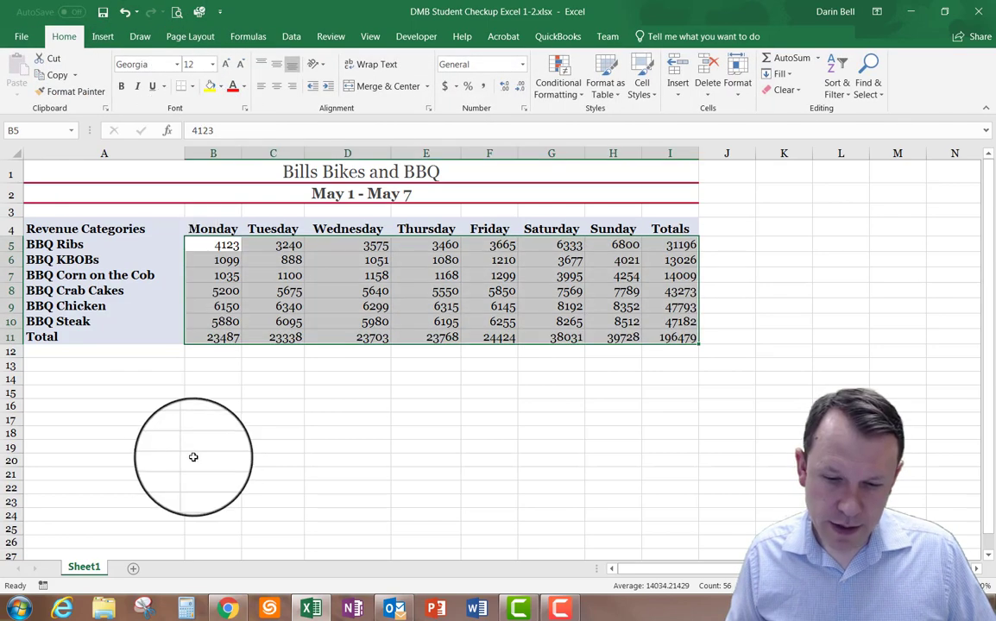
click(218, 421)
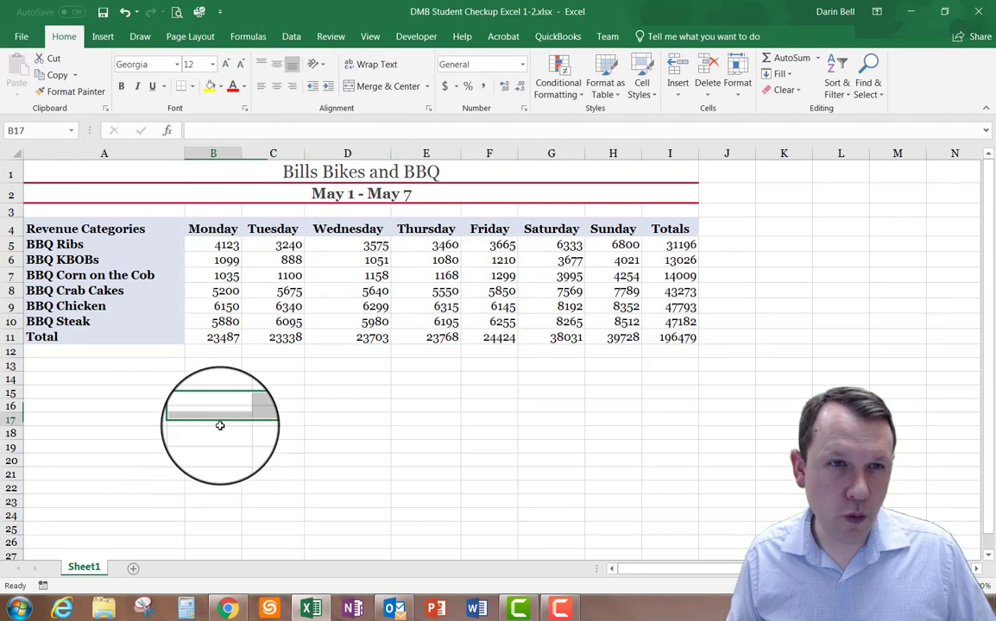
Set the font size of the Revenue Categories heading in A4 to 14
click(234, 169)
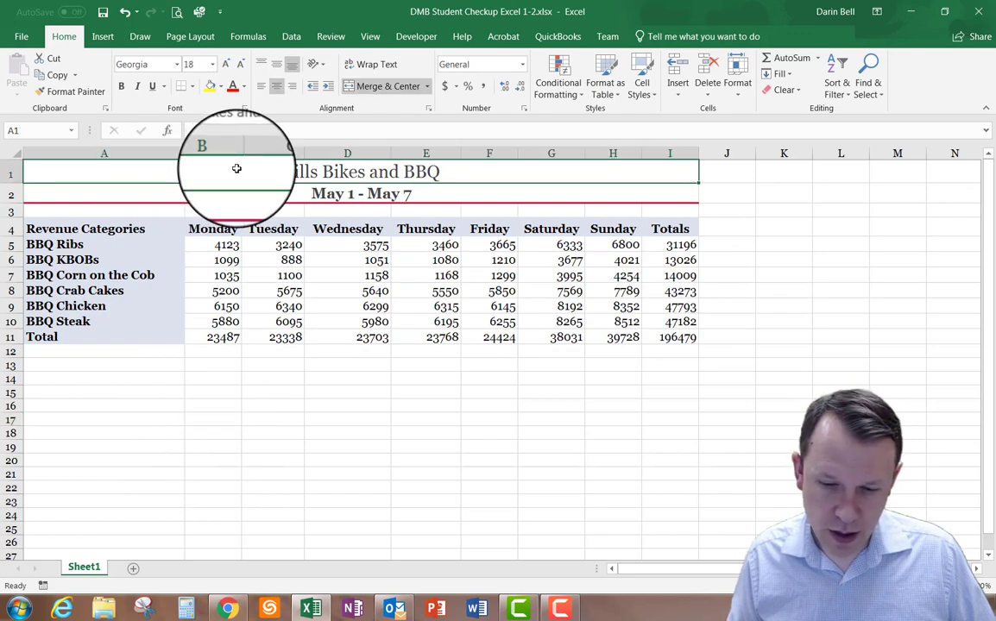
click(60, 228)
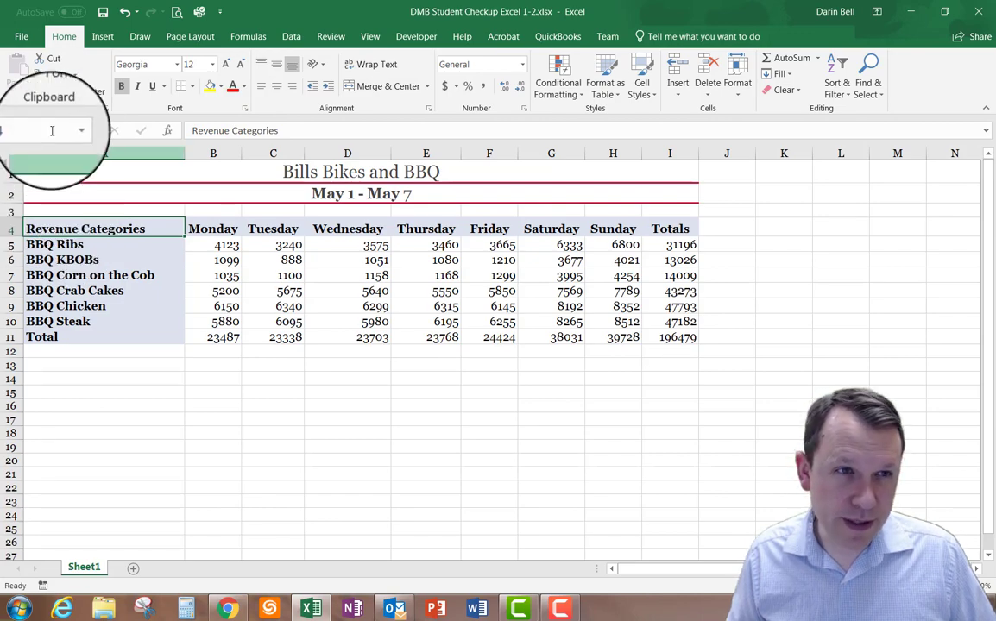
click(212, 65)
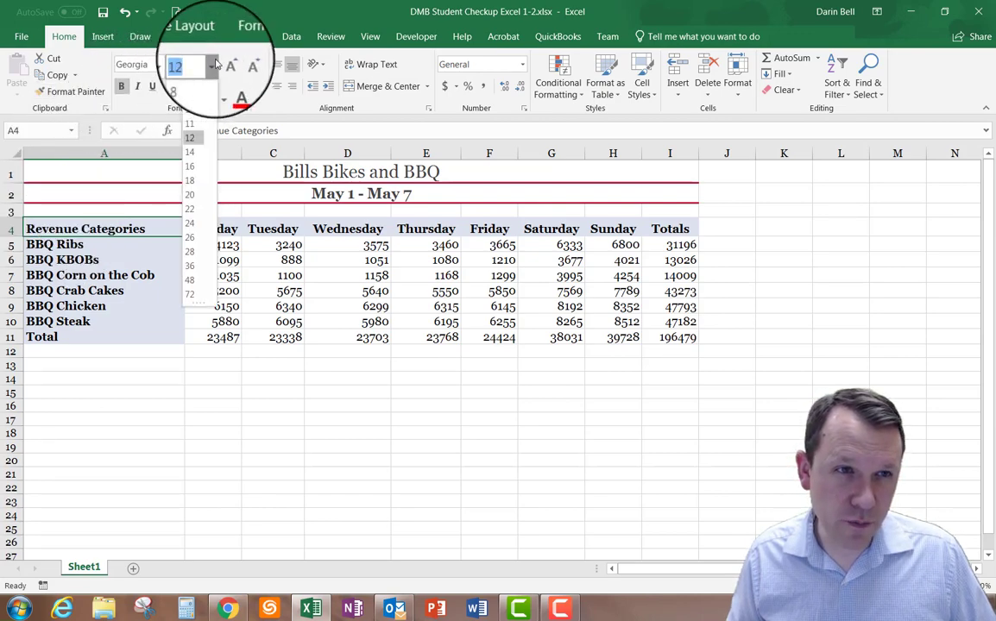
click(191, 152)
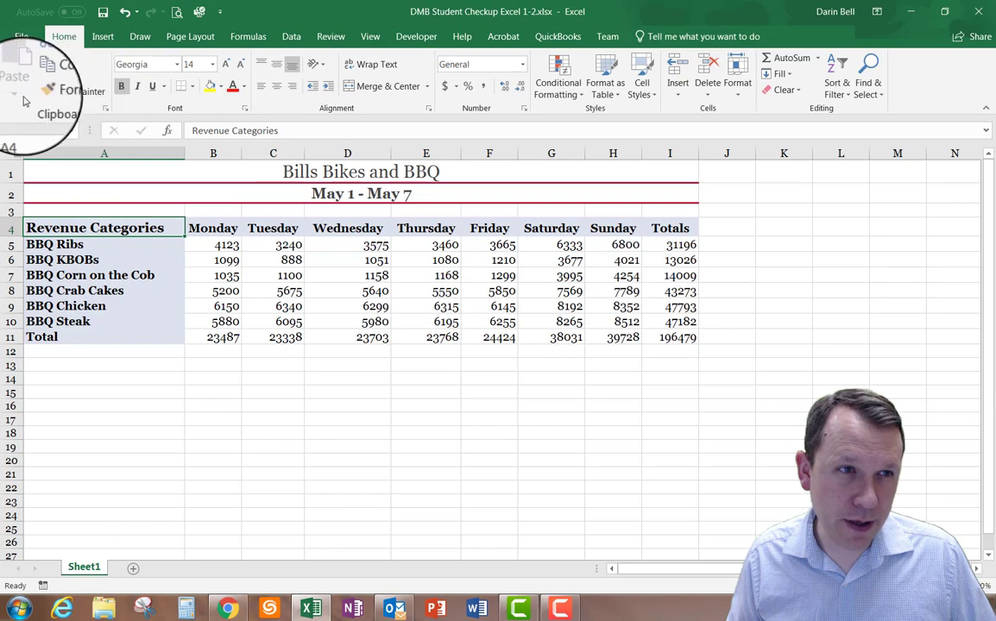
Copy the formatting of A4 onto the column headings B4:I4 with Format Painter
click(90, 97)
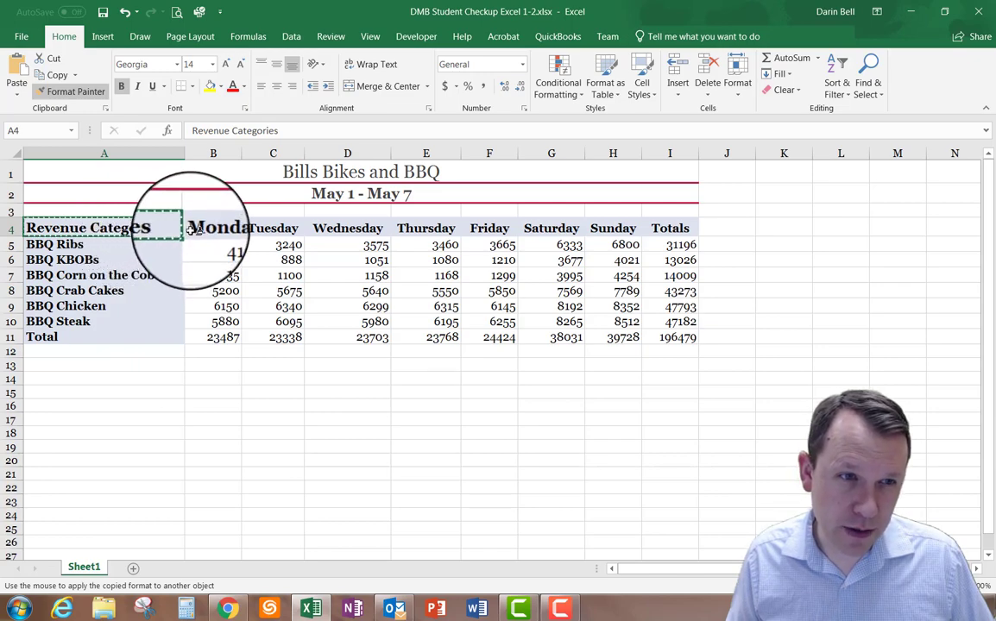
drag(192, 228, 673, 227)
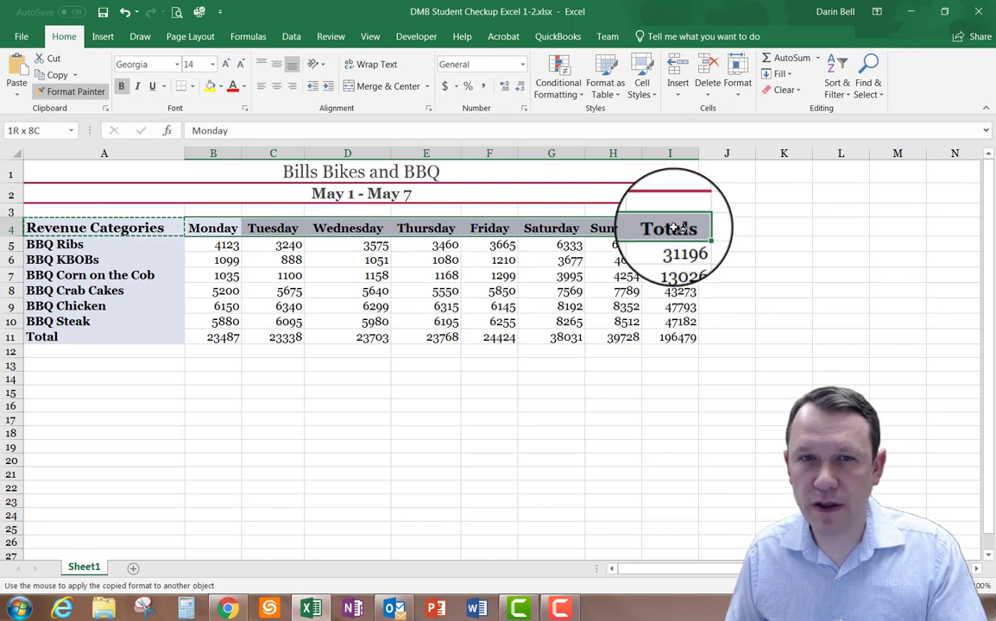
drag(673, 227, 670, 226)
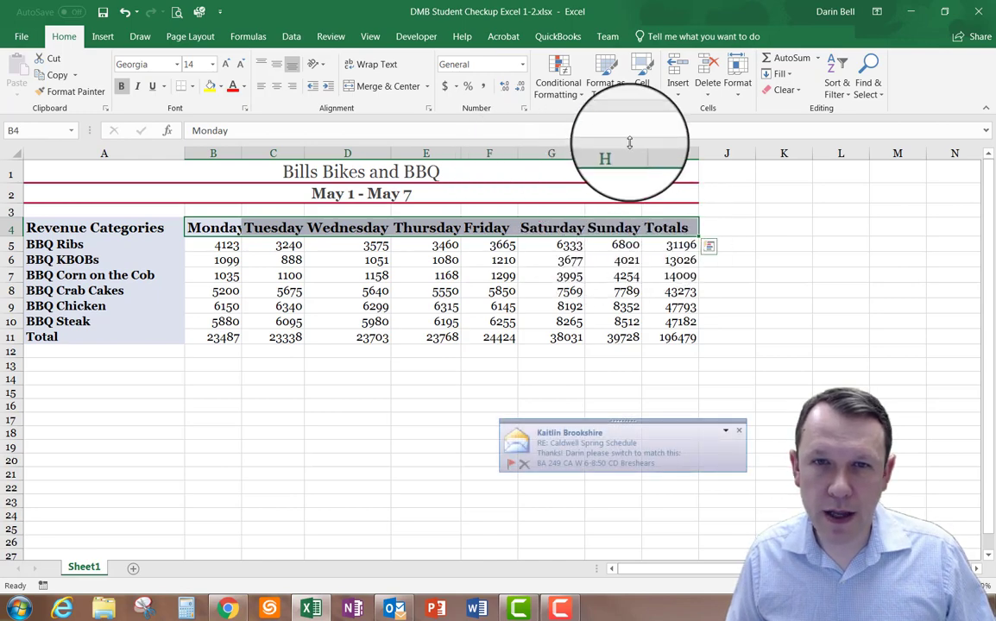
Fit the widths of columns B, C, E, F, G and H to their enlarged headings
drag(641, 151, 644, 152)
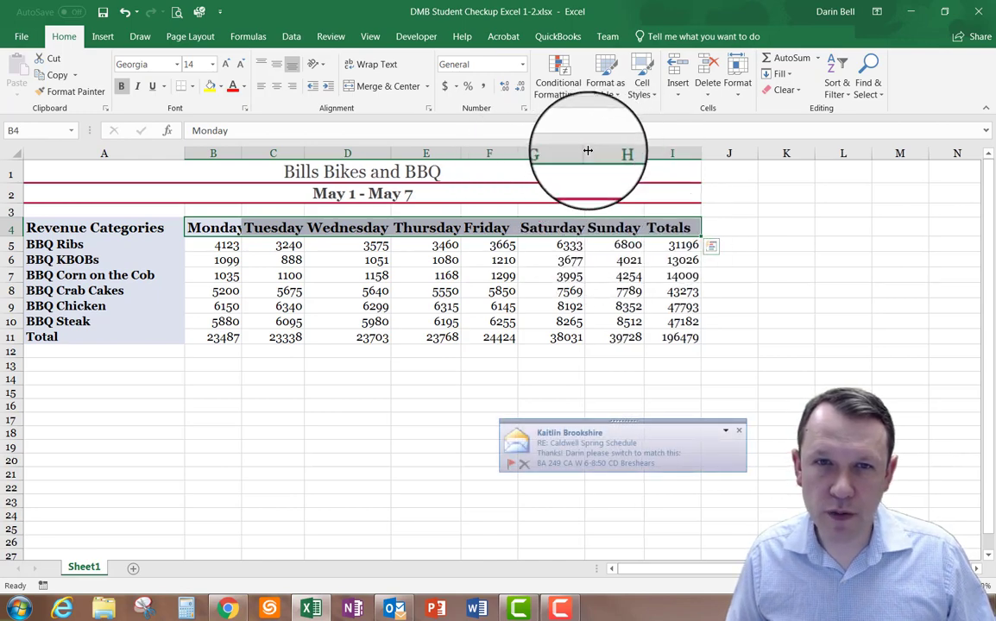
double_click(587, 152)
double_click(516, 152)
double_click(463, 152)
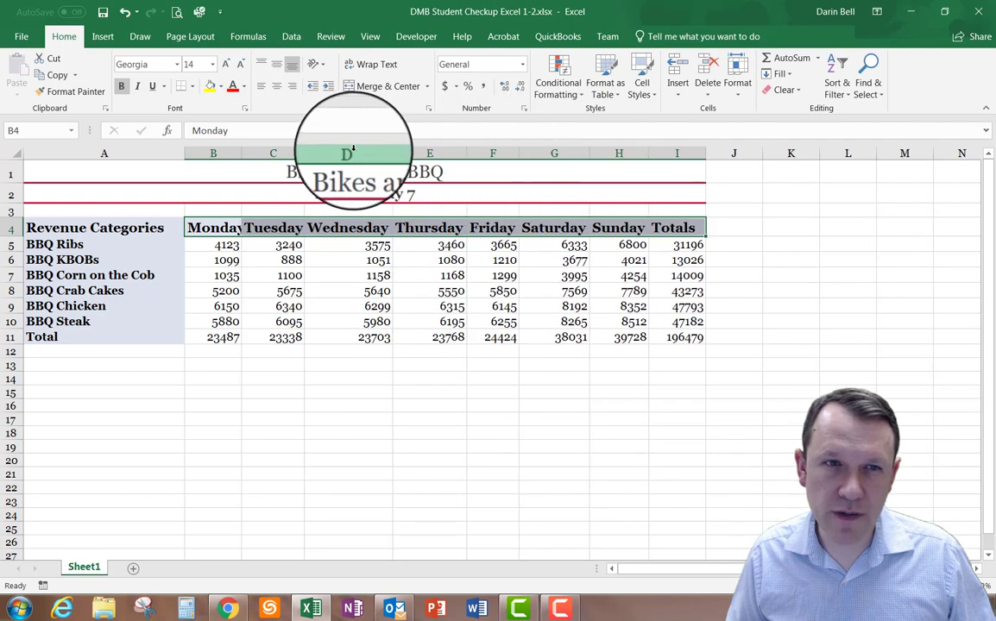
double_click(304, 152)
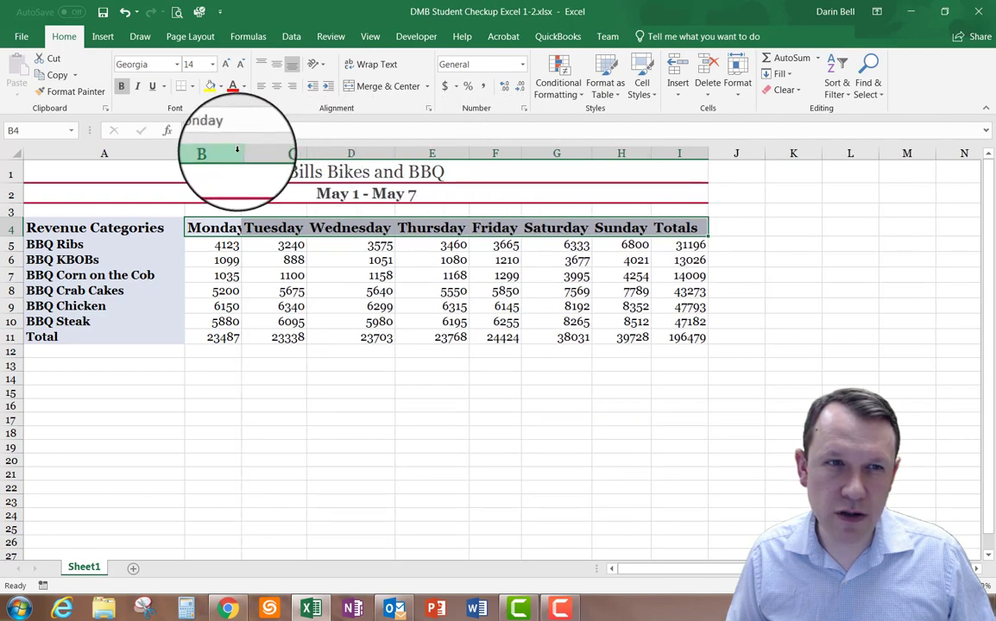
double_click(242, 153)
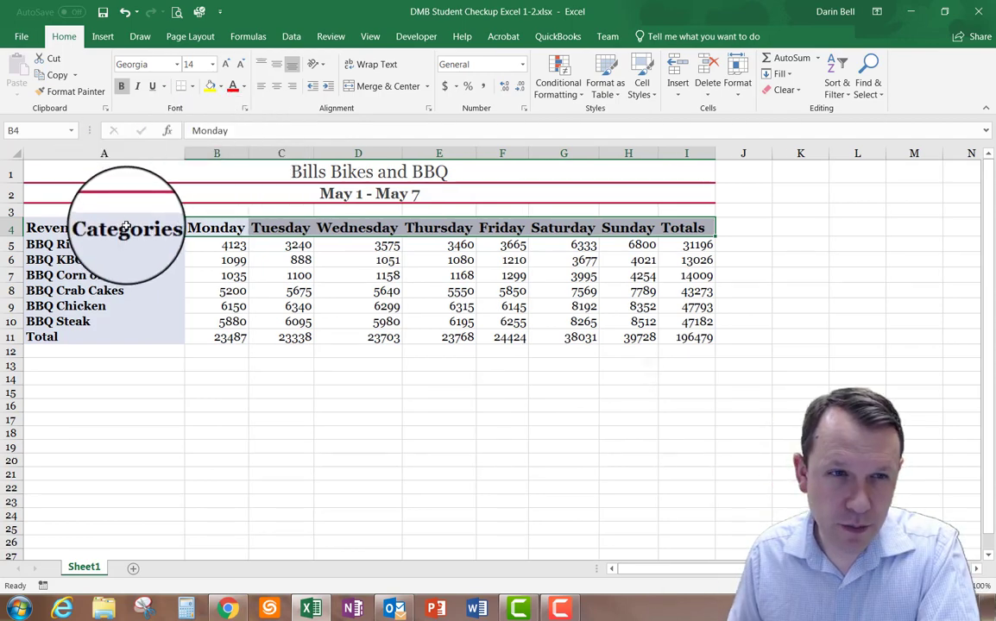
Center the day and totals headings in B4:I4 horizontally
drag(220, 226, 682, 219)
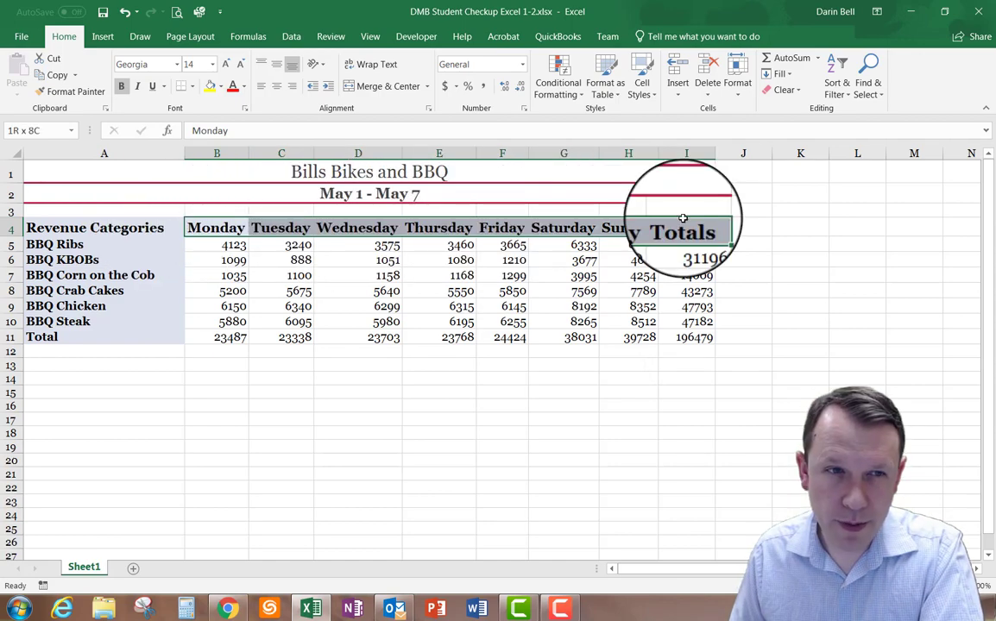
click(280, 92)
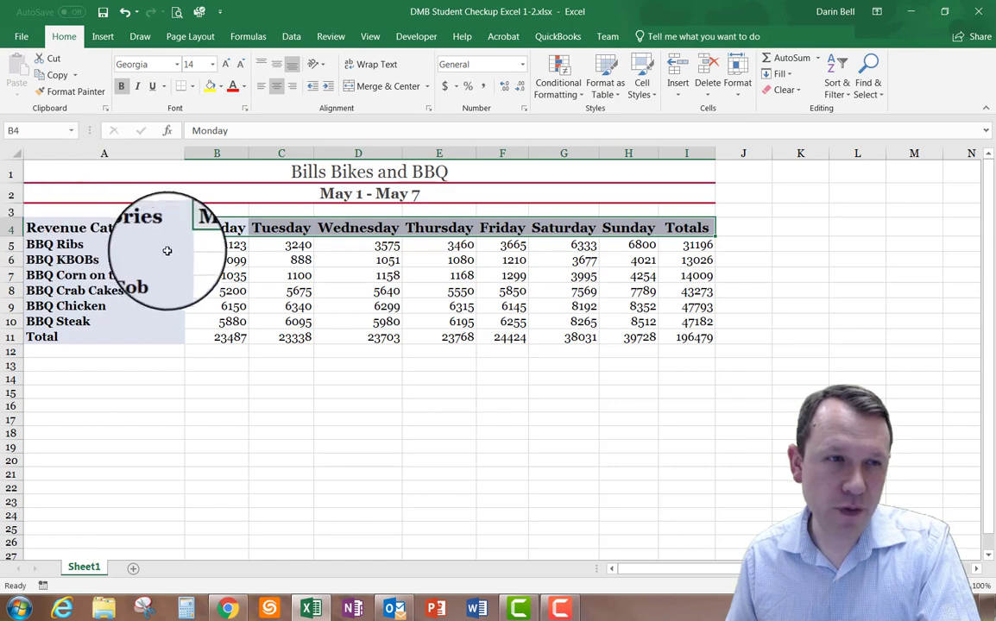
Apply the Accounting number format with zero decimal places to the BBQ Ribs values in B5:I5
click(226, 246)
drag(226, 246, 690, 245)
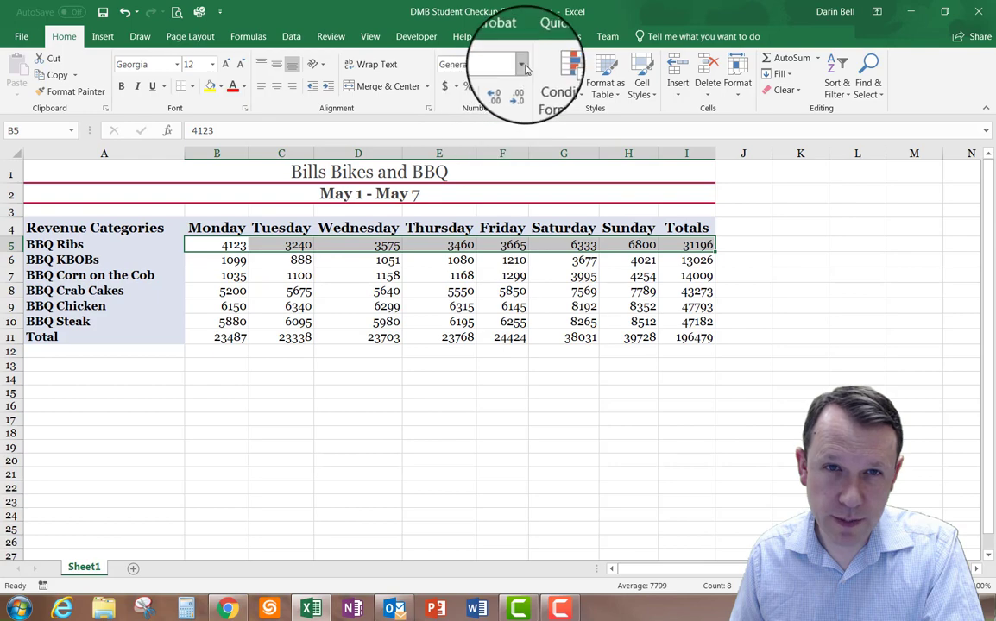
click(522, 65)
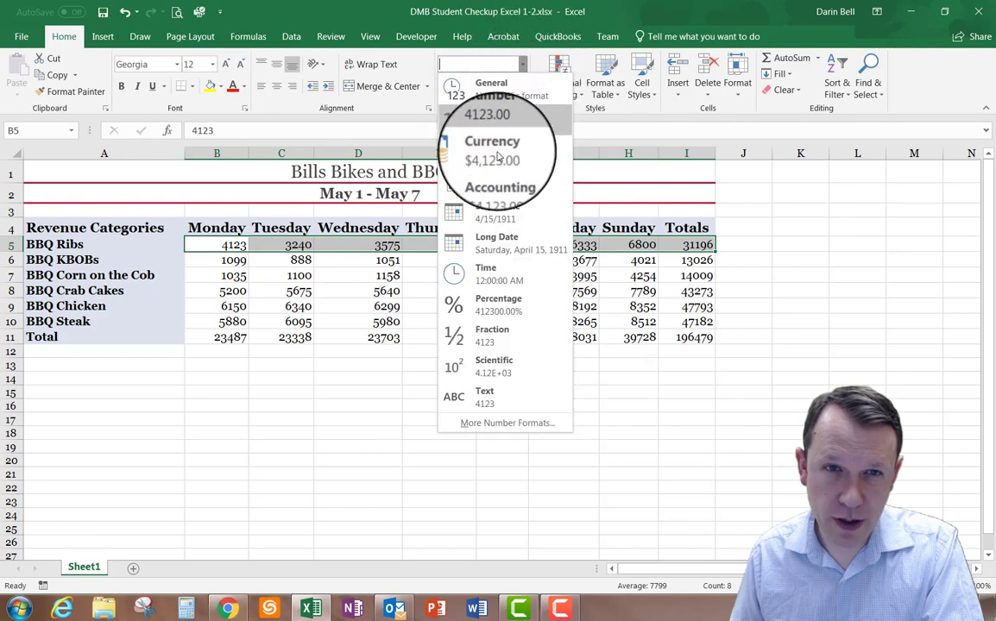
click(499, 180)
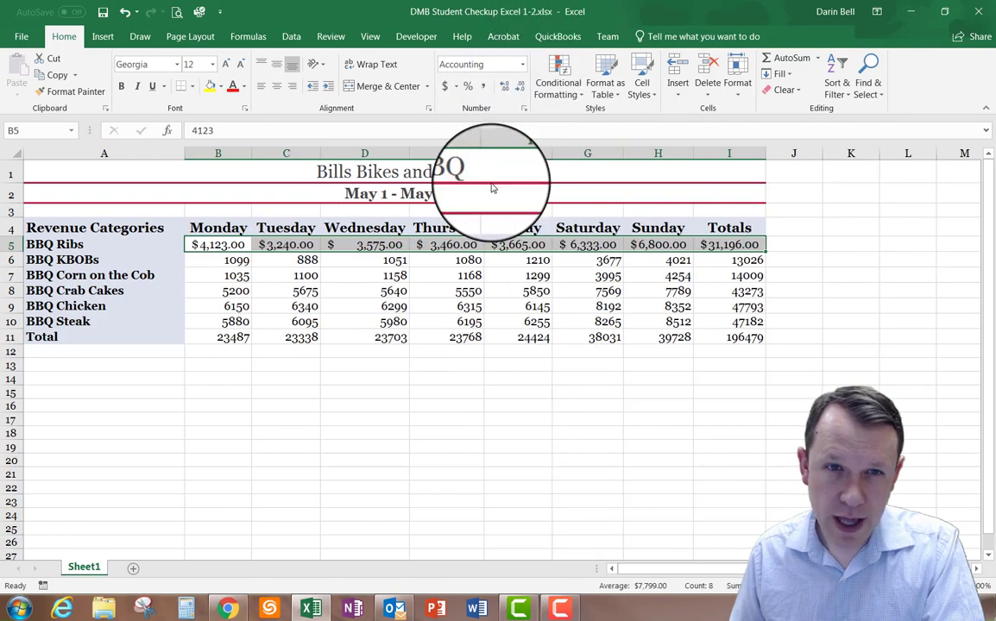
click(521, 89)
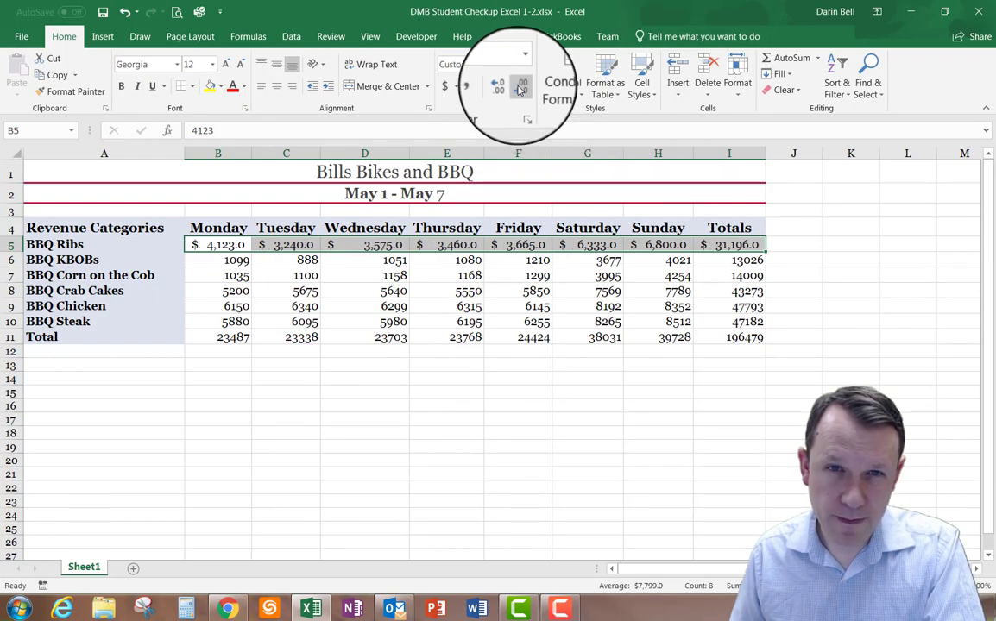
click(521, 90)
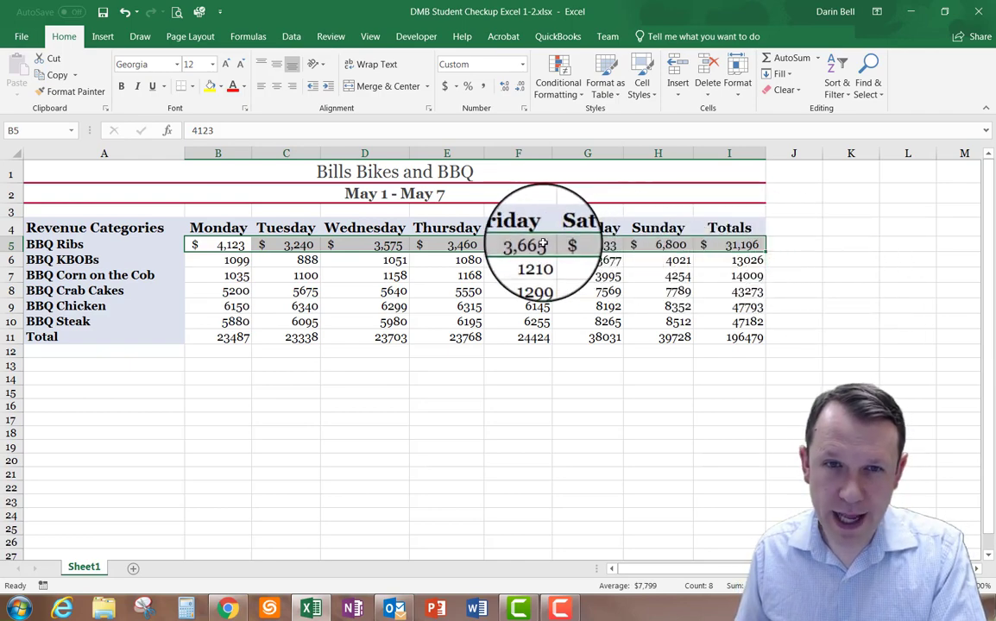
Apply the Total cell style to the daily and weekly totals in B11:I11
click(226, 260)
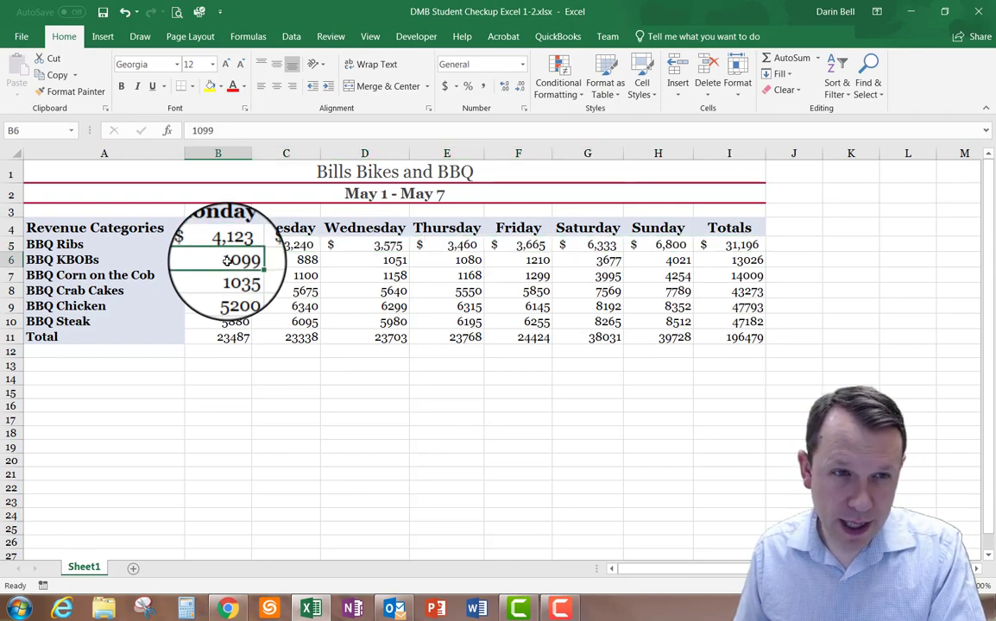
drag(220, 337, 729, 338)
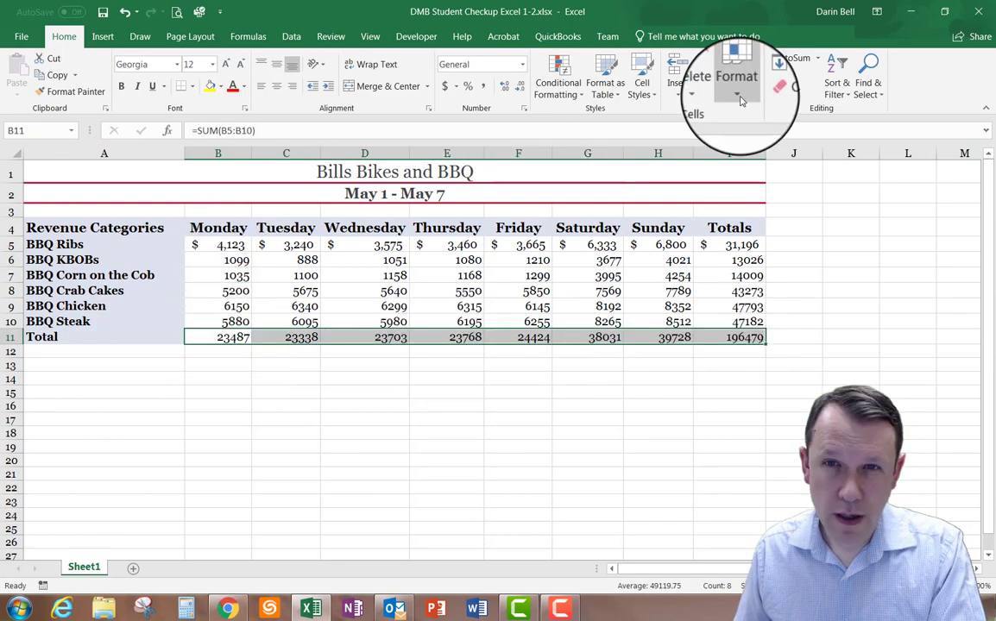
click(647, 93)
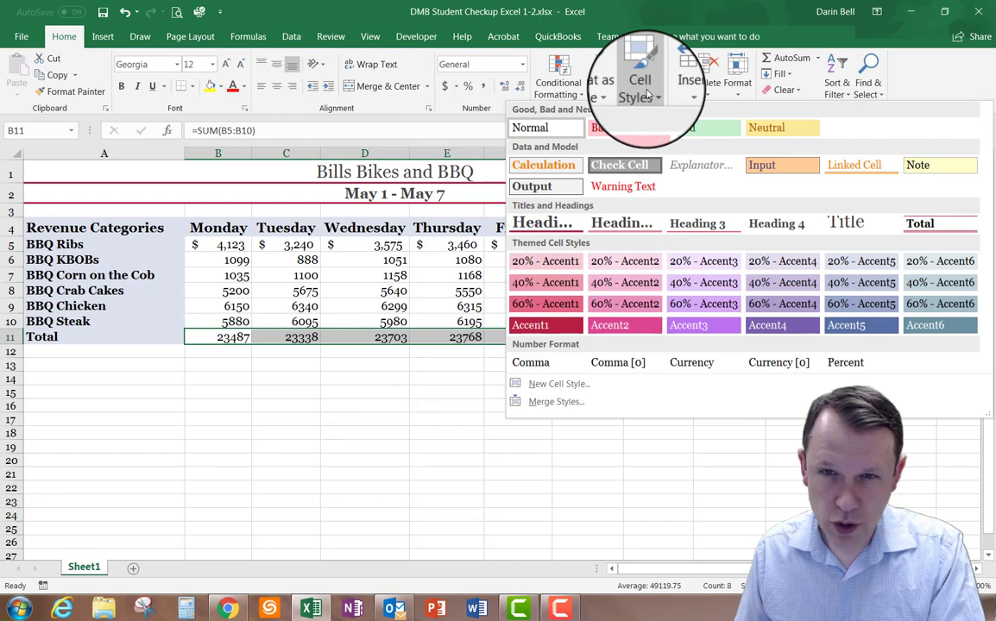
click(934, 225)
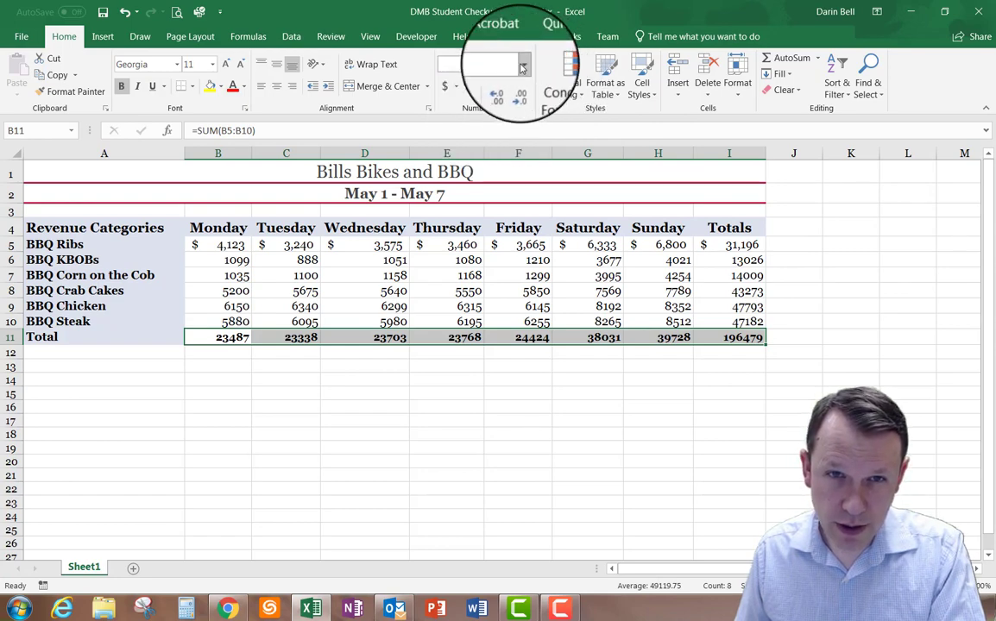
Format the totals in B11:I11 as Accounting with zero decimal places
click(523, 63)
click(499, 179)
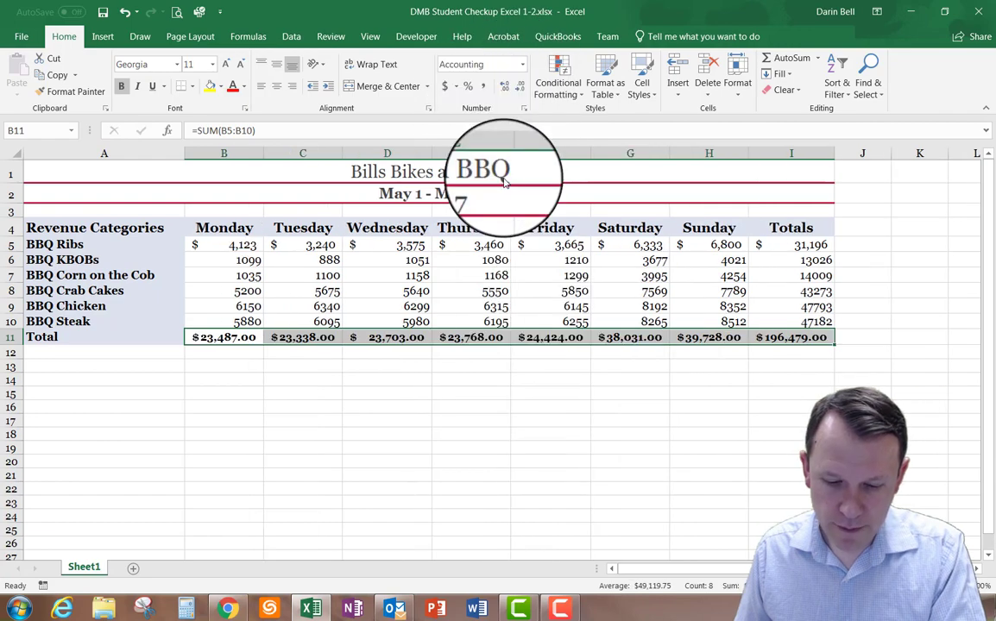
click(520, 88)
click(520, 87)
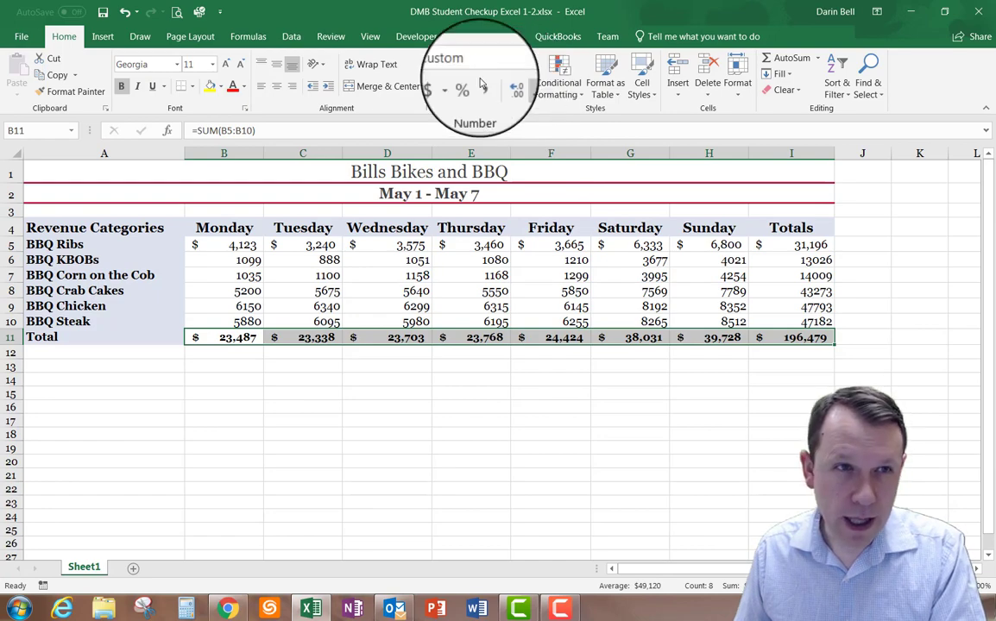
Set the font size of the totals in B11:I11 to 14
click(212, 64)
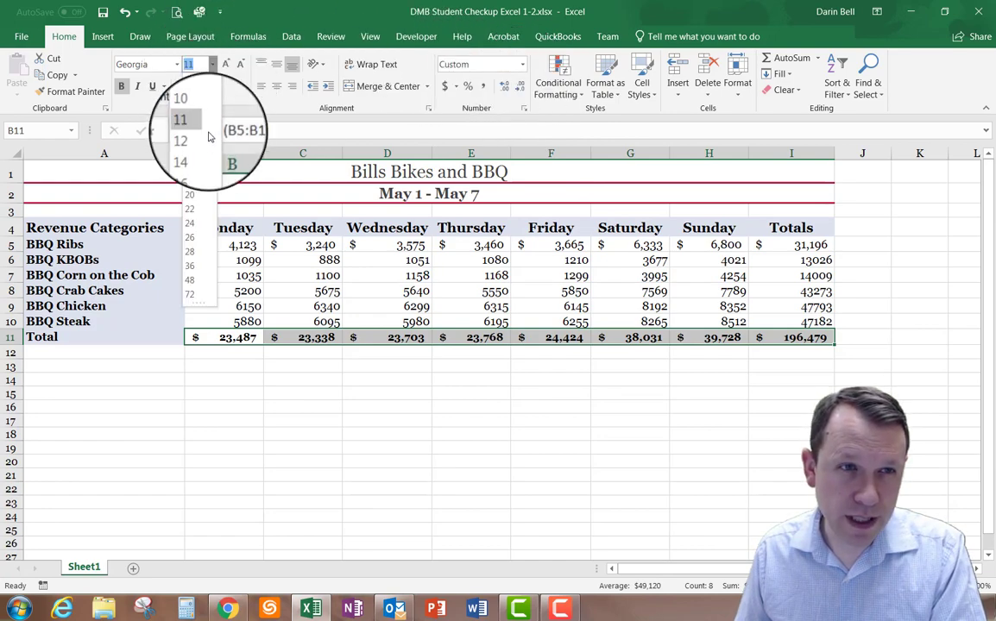
click(194, 149)
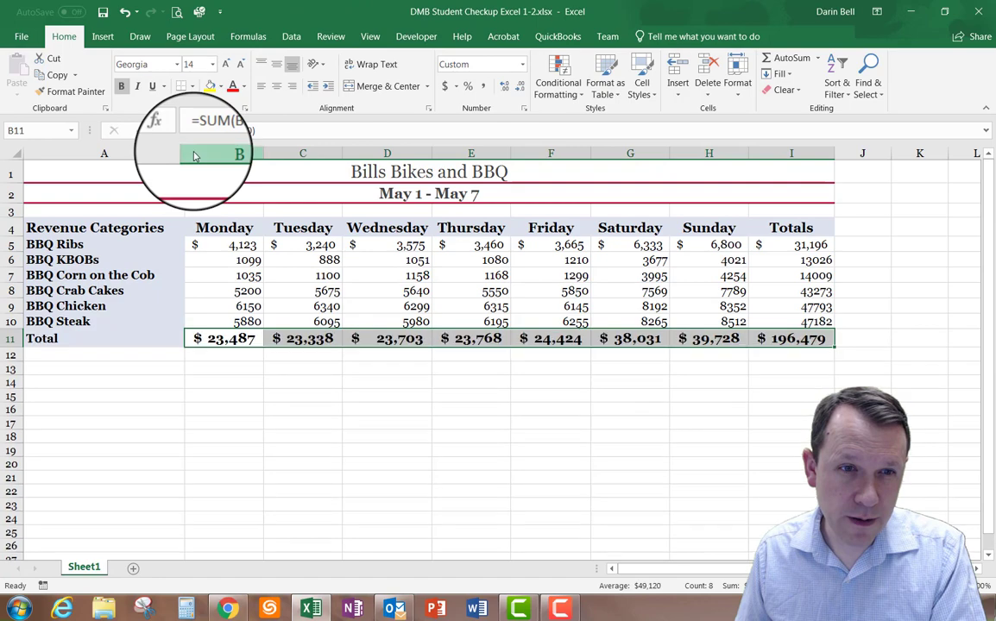
click(557, 435)
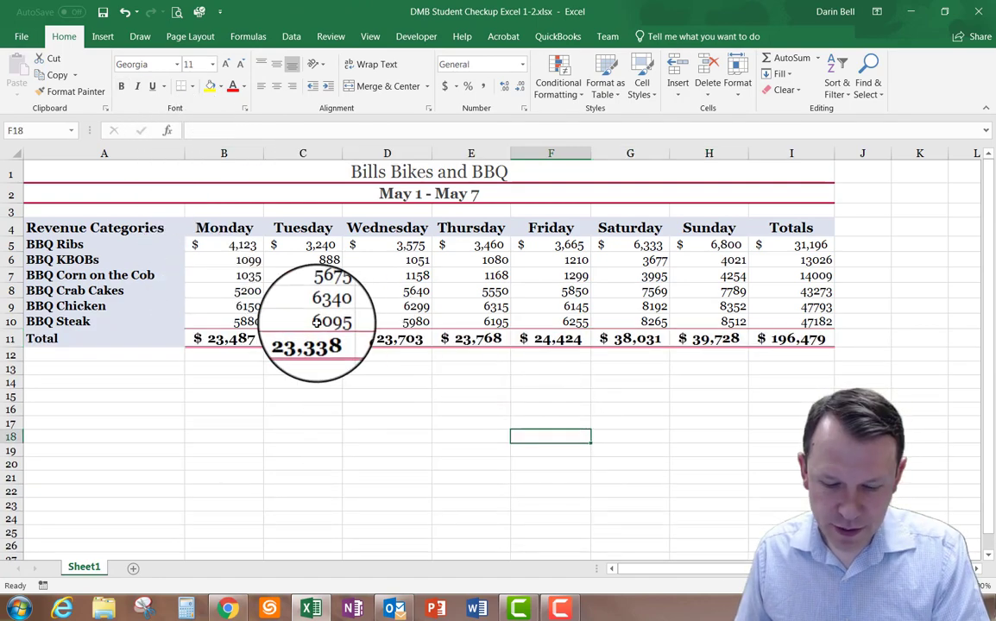
Apply the Comma style with zero decimal places to the values in B6:I10
click(232, 260)
drag(232, 260, 803, 321)
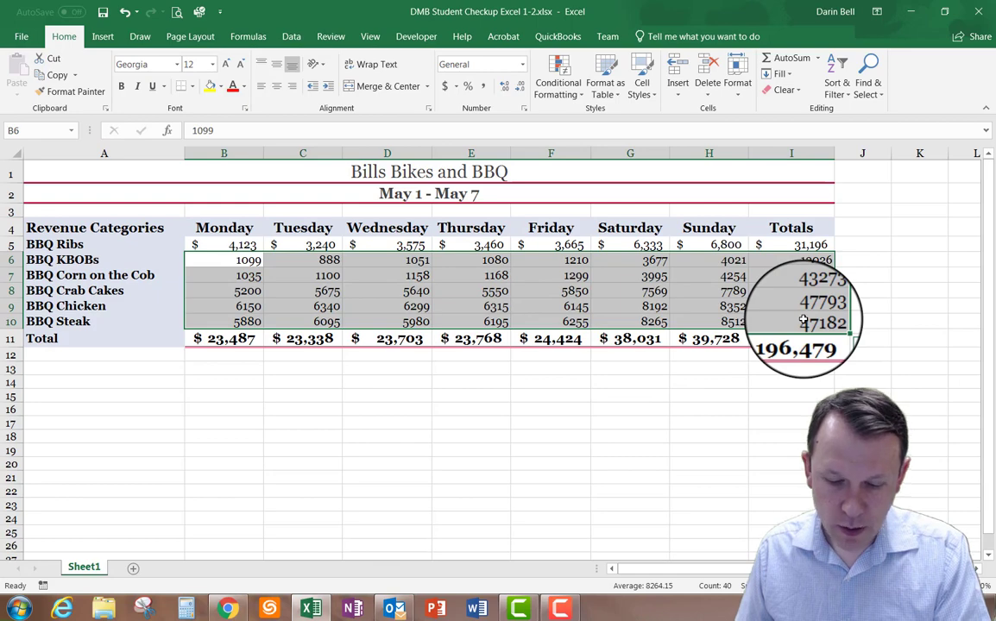
click(485, 91)
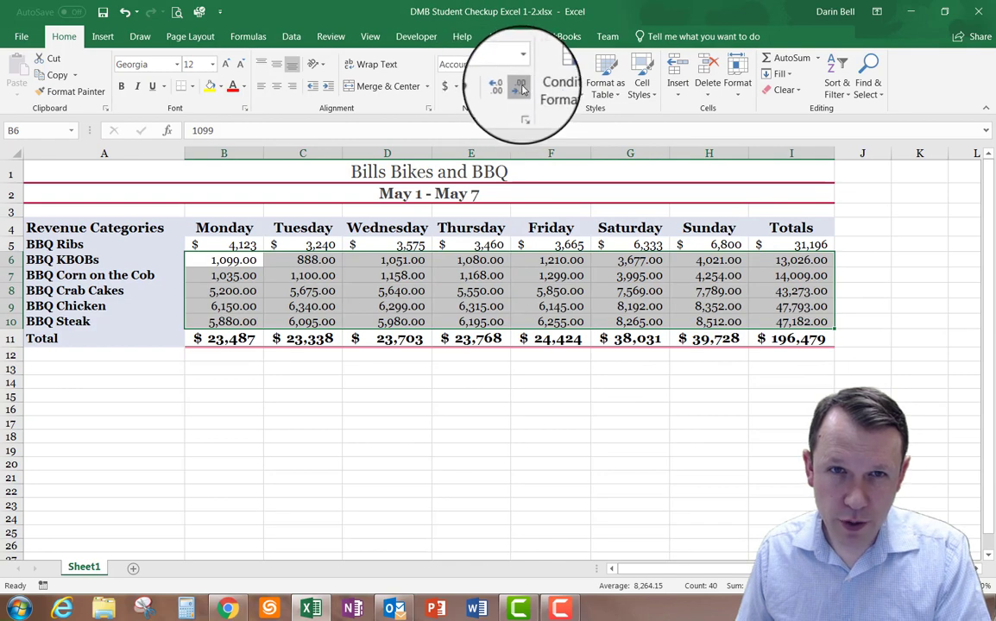
click(521, 90)
click(522, 89)
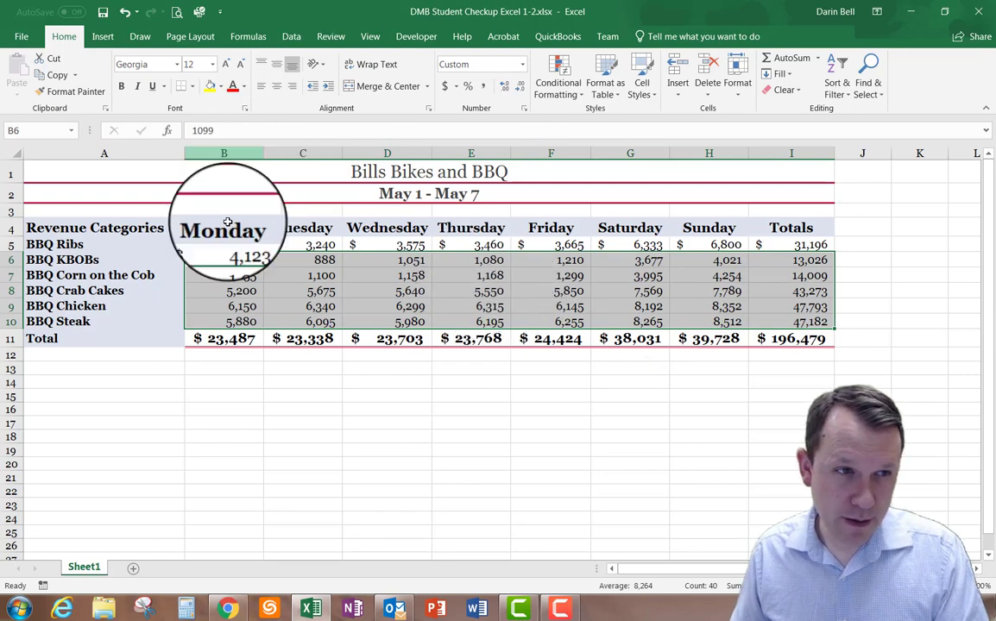
Add All Borders to the whole sales table in A4:I11
drag(95, 228, 806, 341)
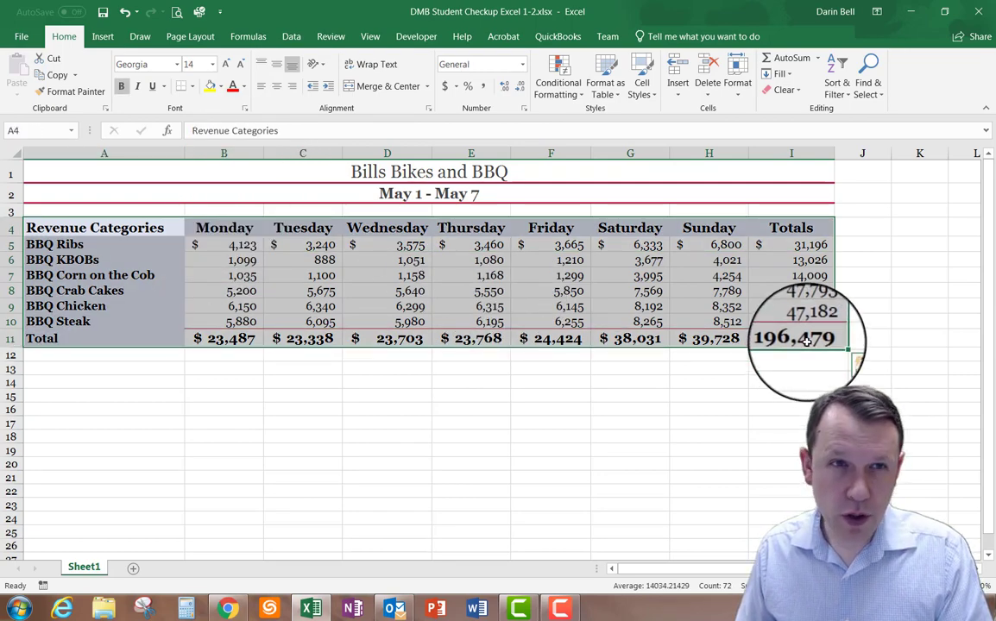
click(193, 88)
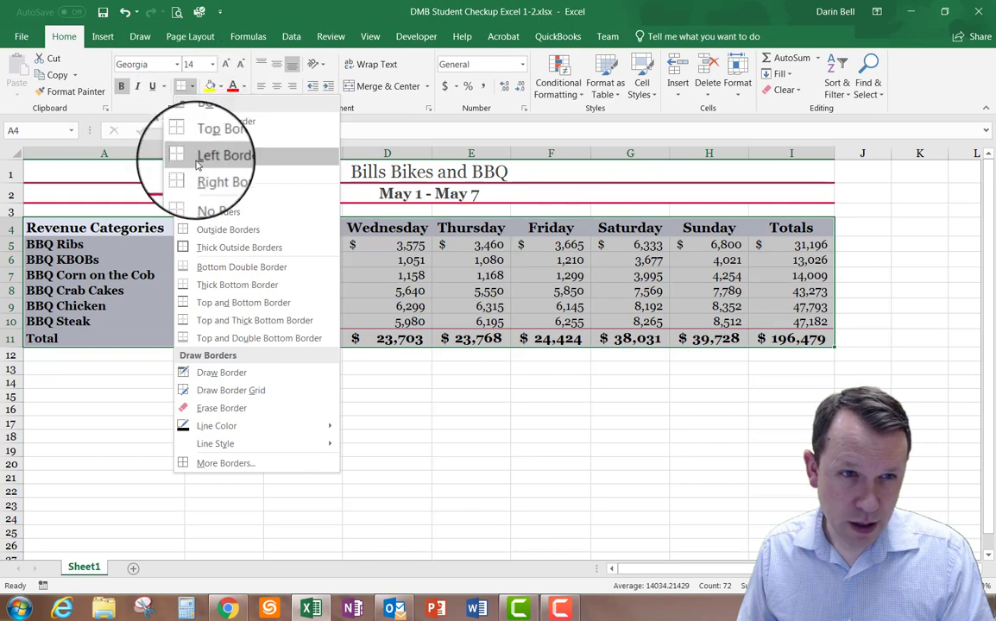
click(227, 220)
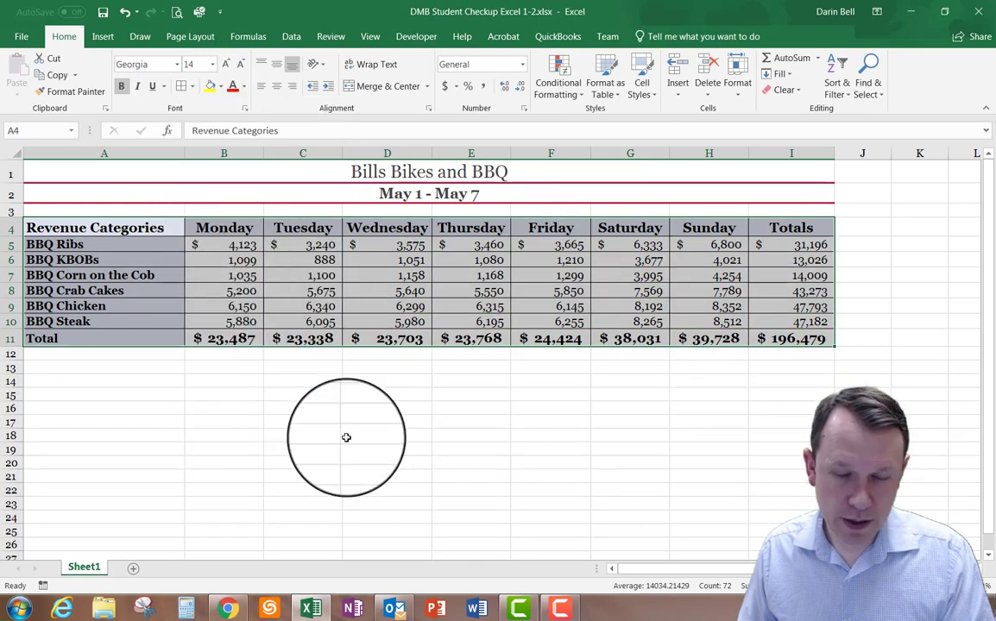
click(344, 437)
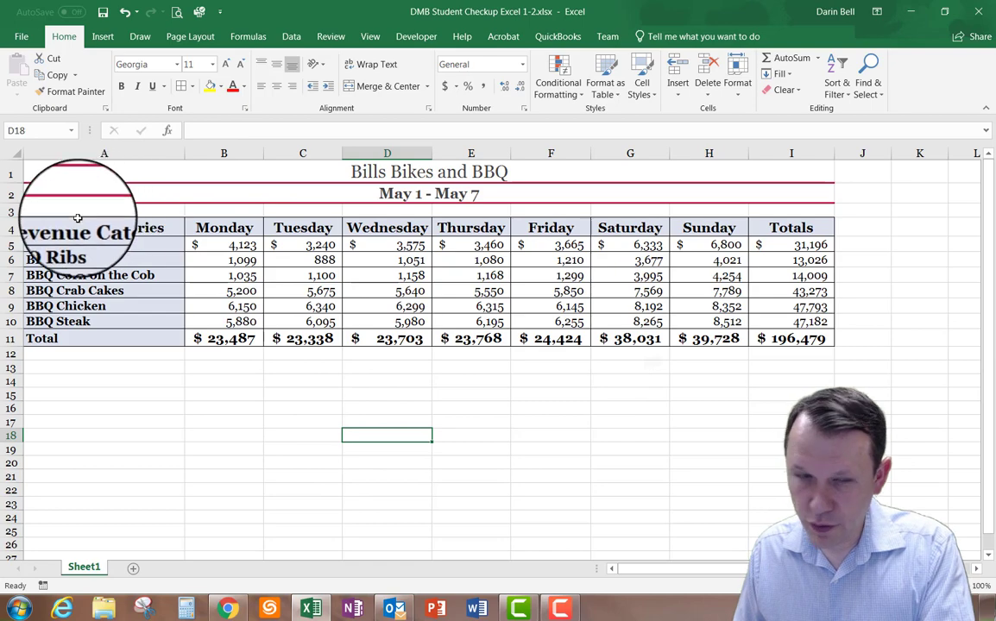
drag(73, 338, 571, 350)
click(552, 394)
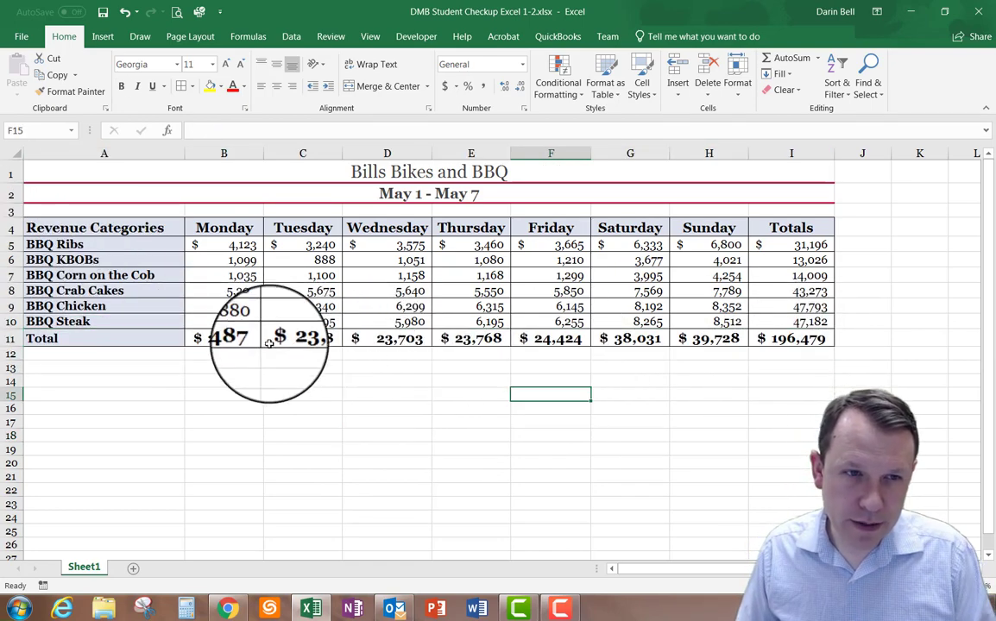
drag(218, 339, 780, 341)
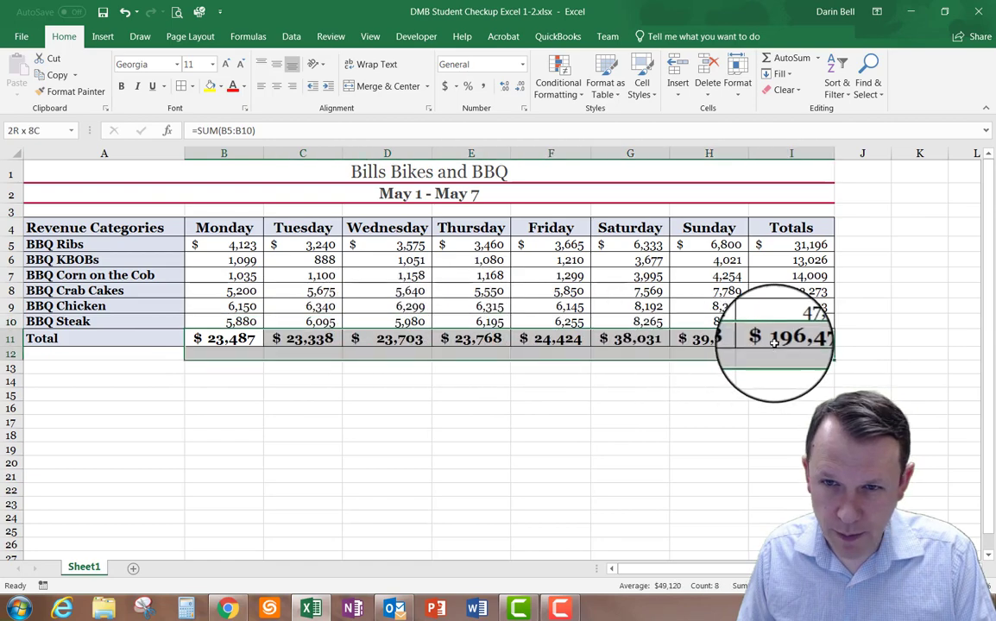
Open the detailed border settings for the Total row A11:I11 and clear its bottom border
click(134, 338)
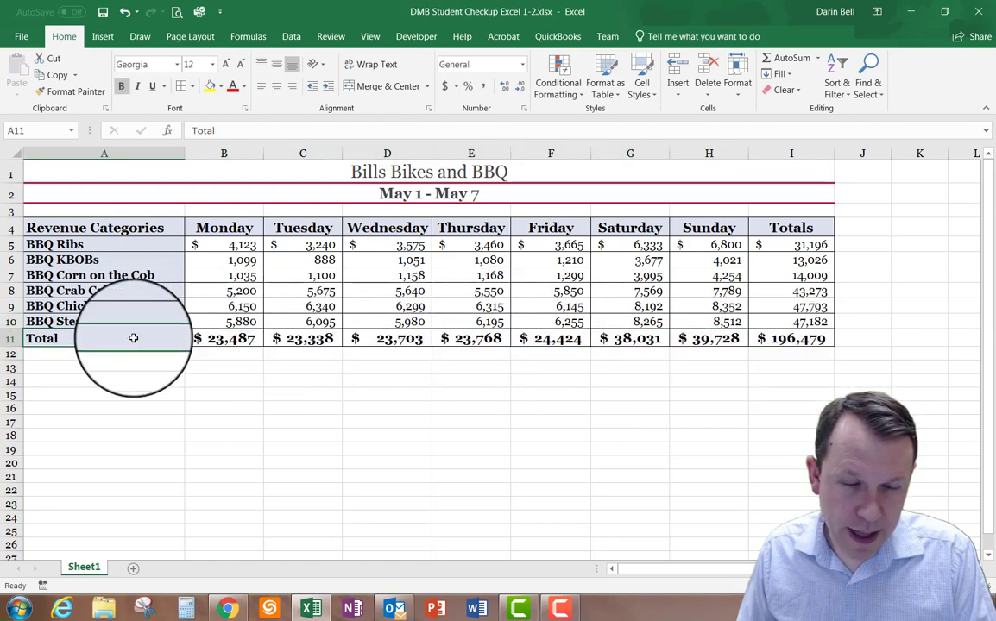
drag(134, 338, 784, 339)
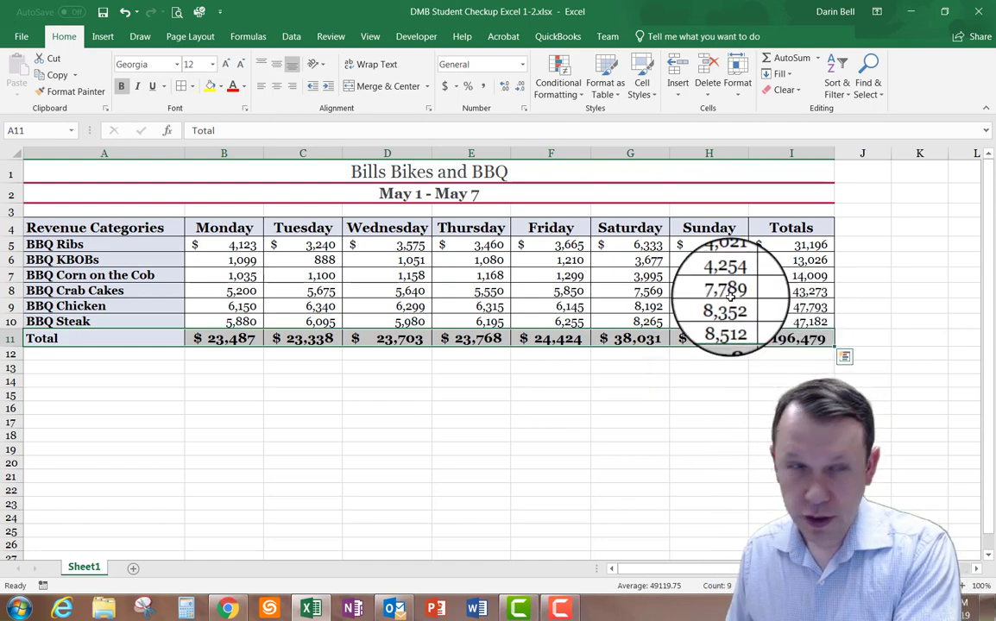
click(192, 89)
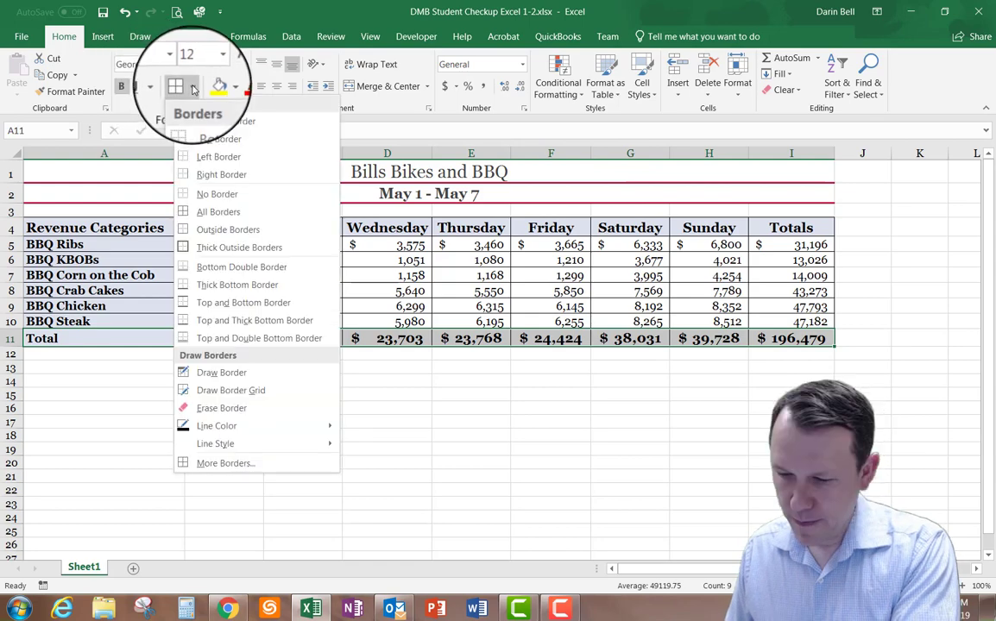
click(226, 463)
drag(669, 248, 518, 115)
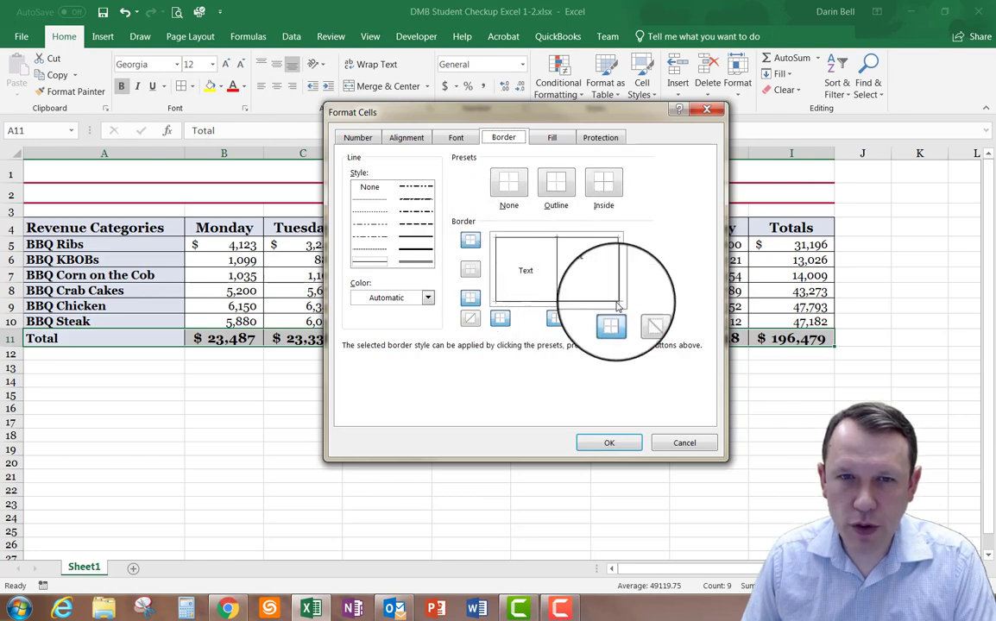
click(529, 304)
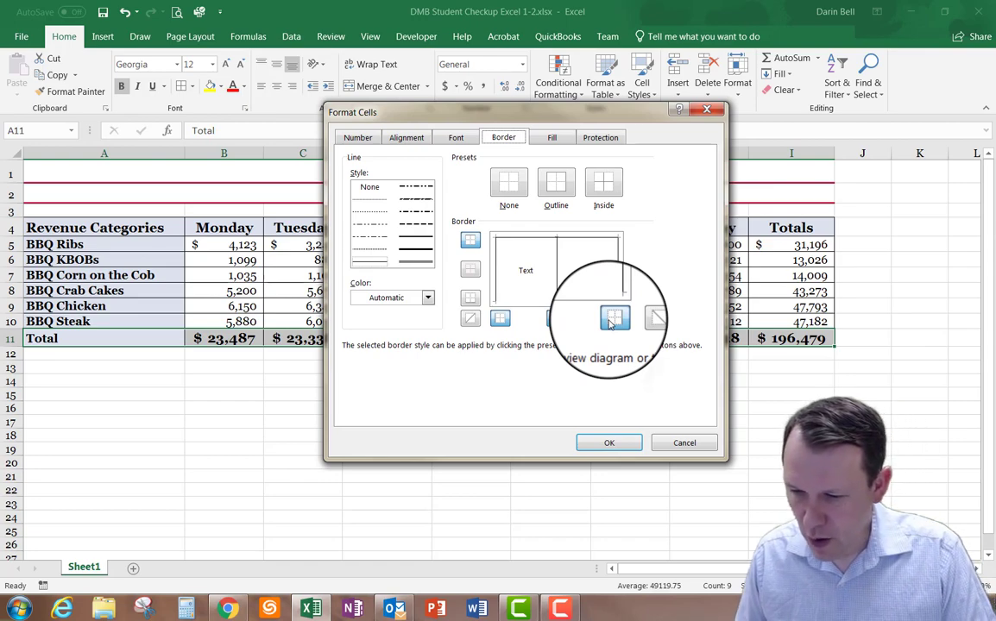
Give the Total row A11:I11 a red double-line bottom border
click(415, 264)
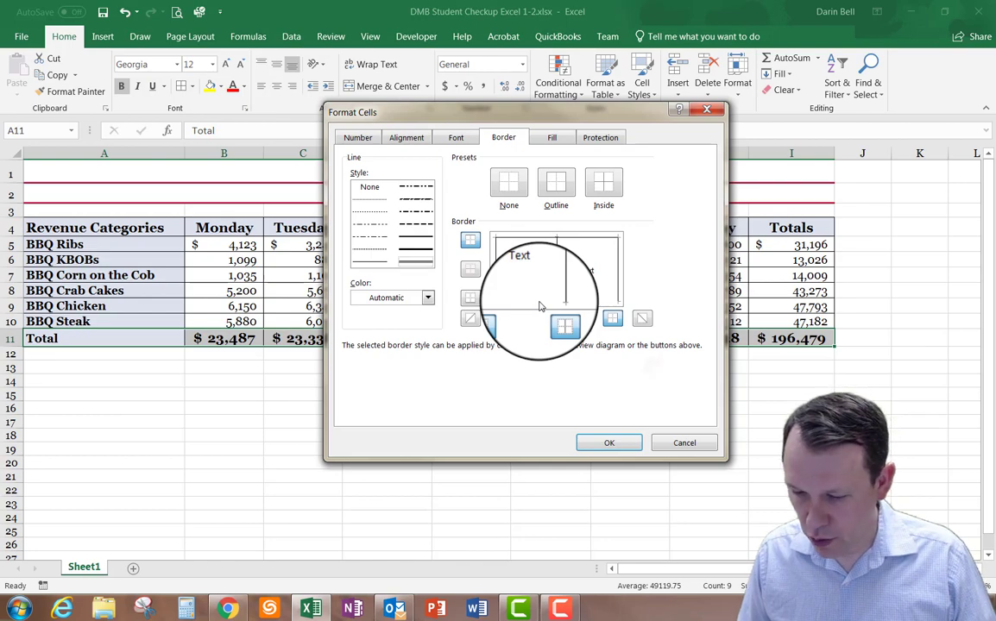
click(428, 298)
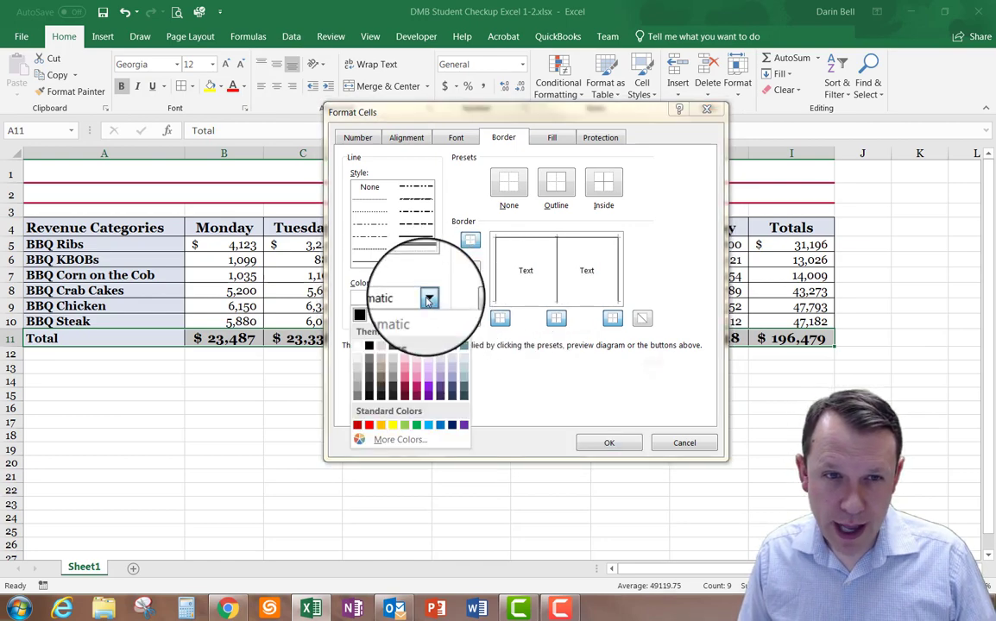
click(369, 427)
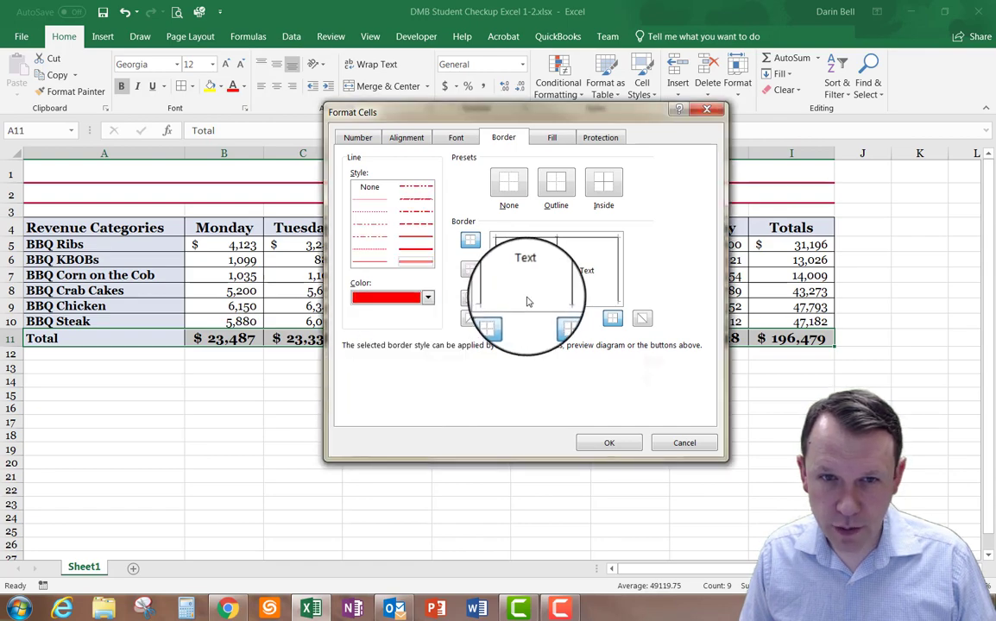
click(587, 304)
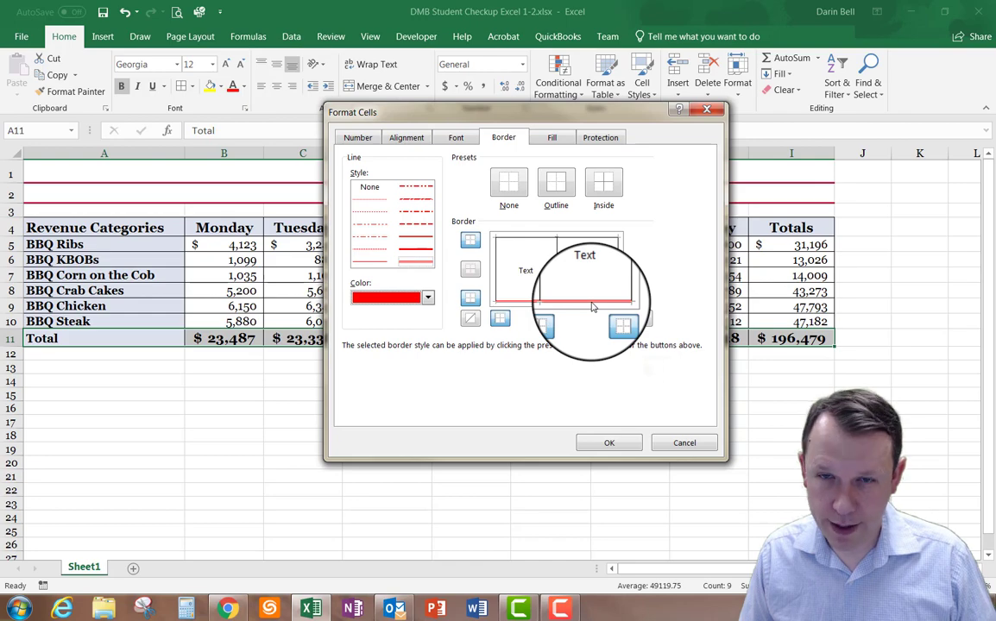
key(Return)
click(358, 369)
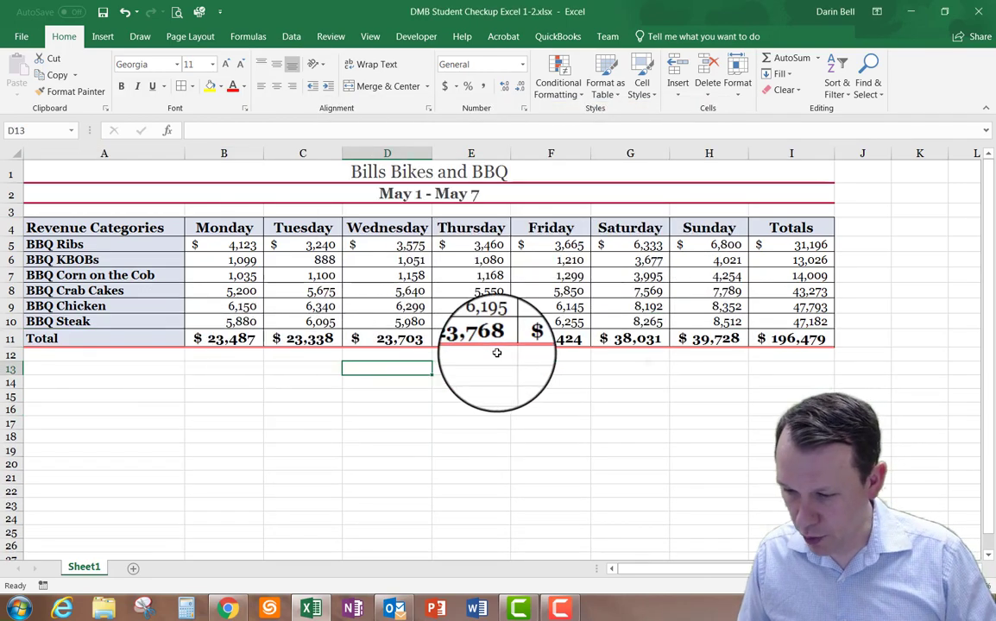
click(409, 413)
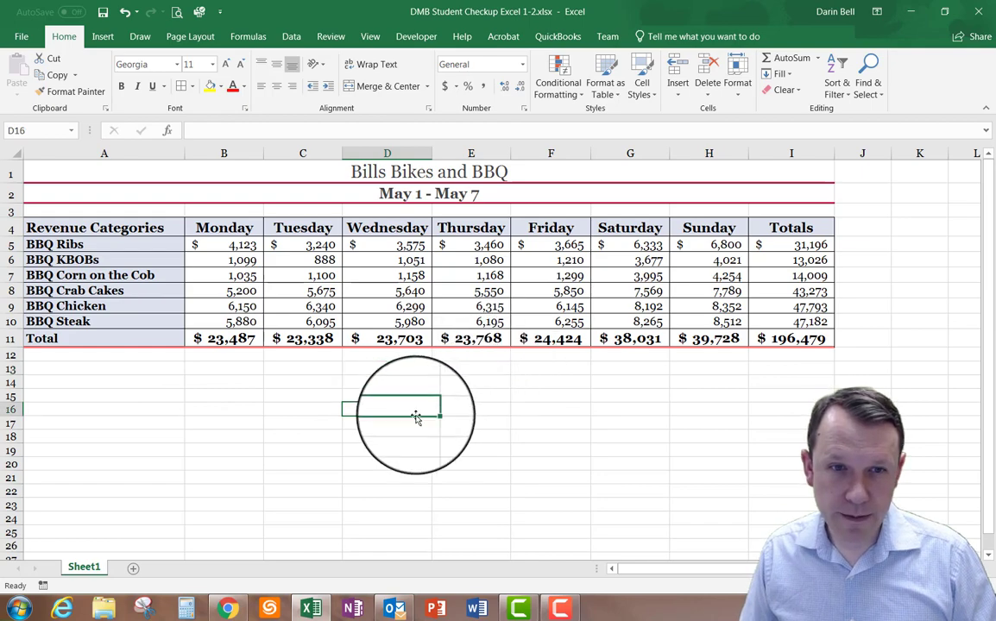